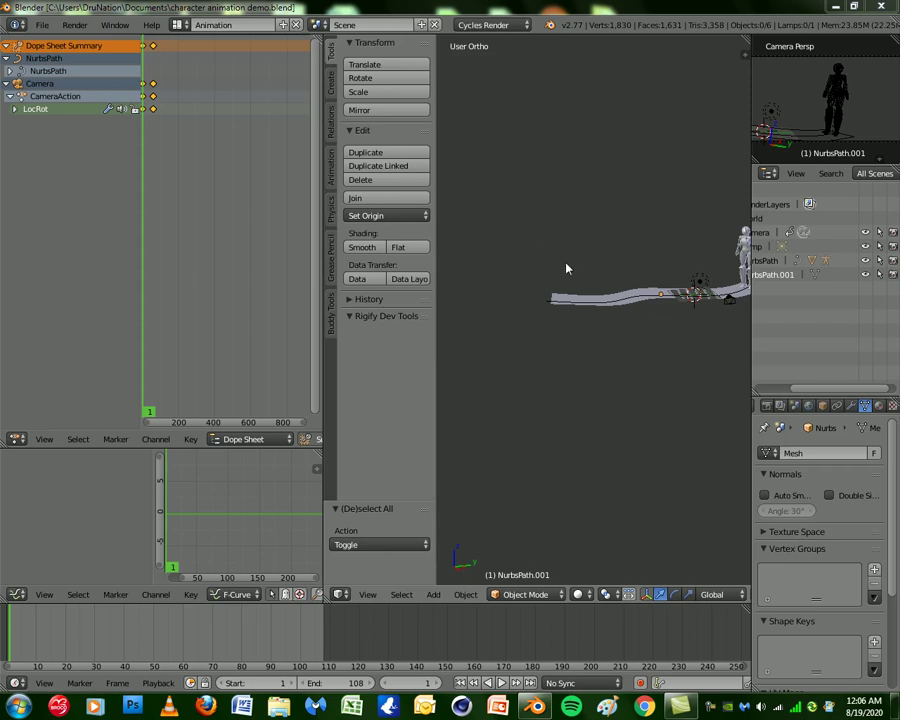
Orbit to bring the mannequin into view, switch to perspective, and look through the scene camera
mouse_move(673, 377)
middle_mouse_down()
mouse_move(618, 378)
mouse_move(696, 374)
mouse_move(637, 366)
mouse_move(645, 388)
middle_mouse_up()
key("KP_5")
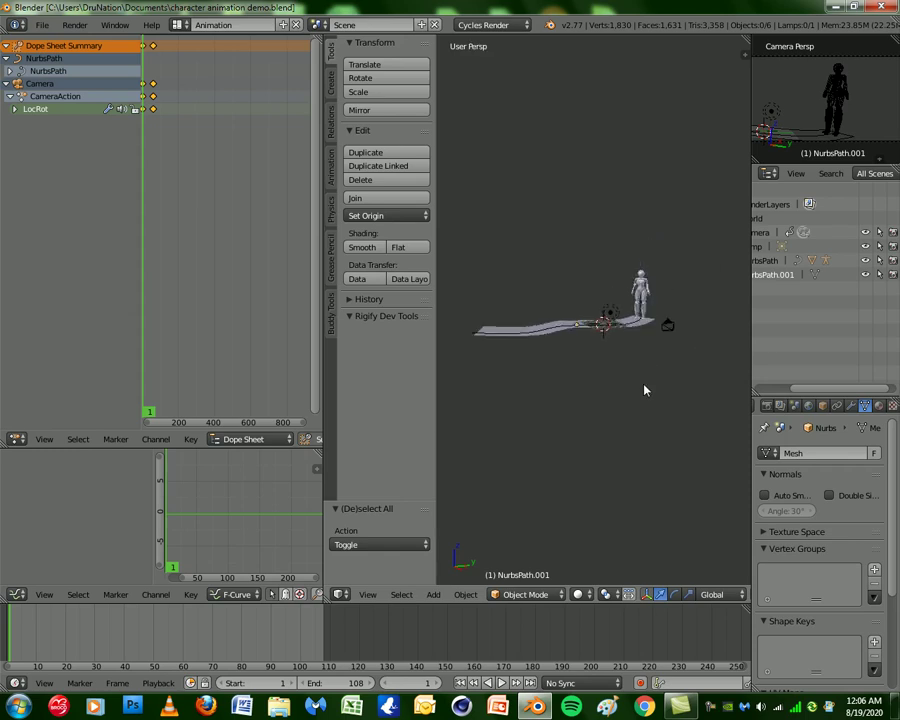
key("KP_0")
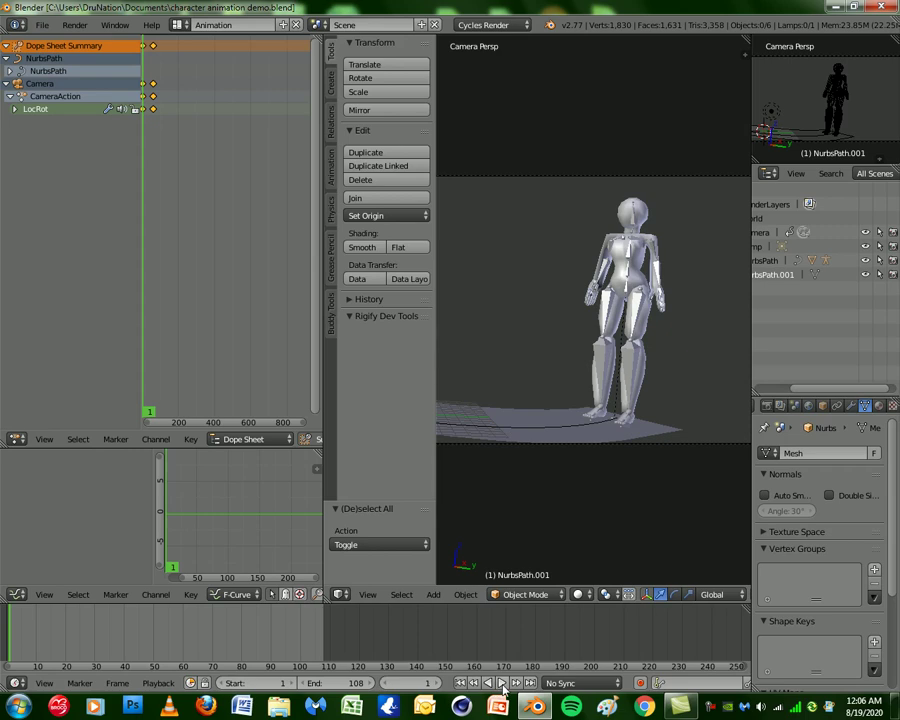
Play the camera animation, stop it at frame 2, and leave camera view
left_click(501, 683)
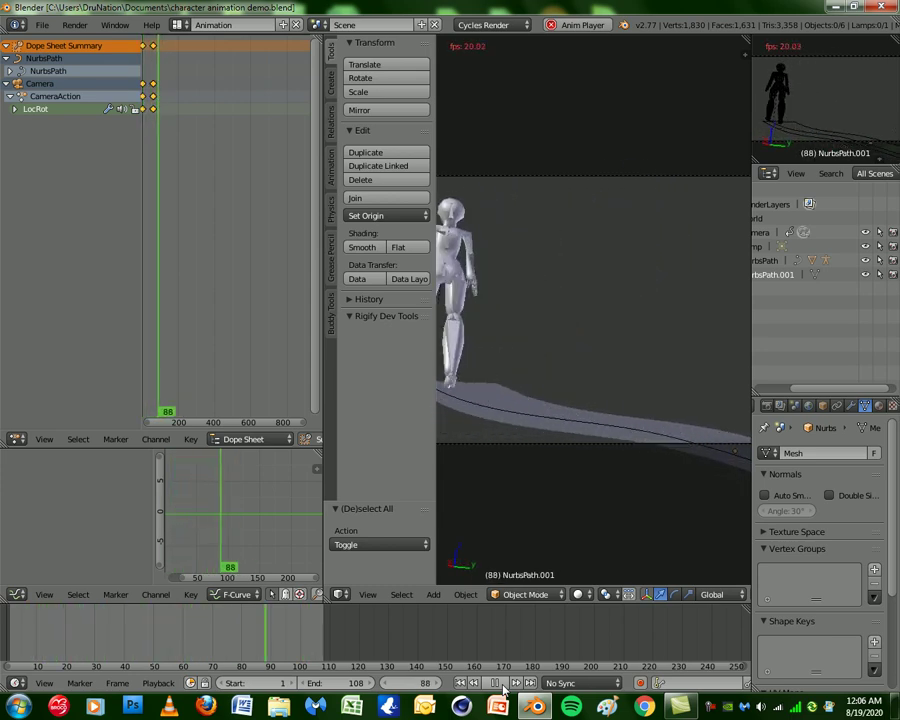
left_click(503, 688)
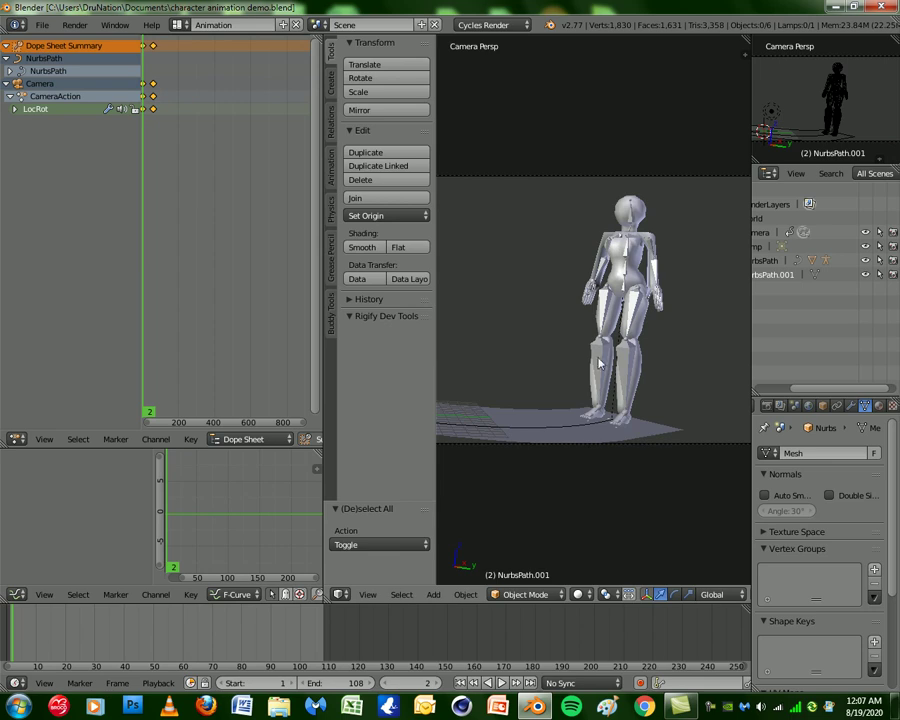
key("KP_0")
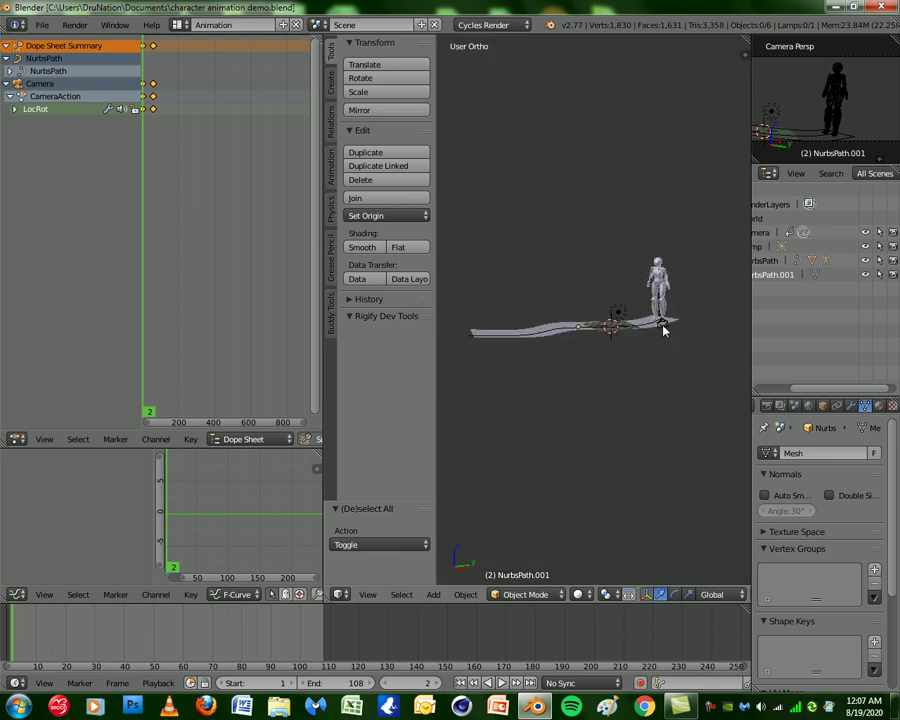
Select the camera and its keyframe in the Dope Sheet summary
right_click(664, 330)
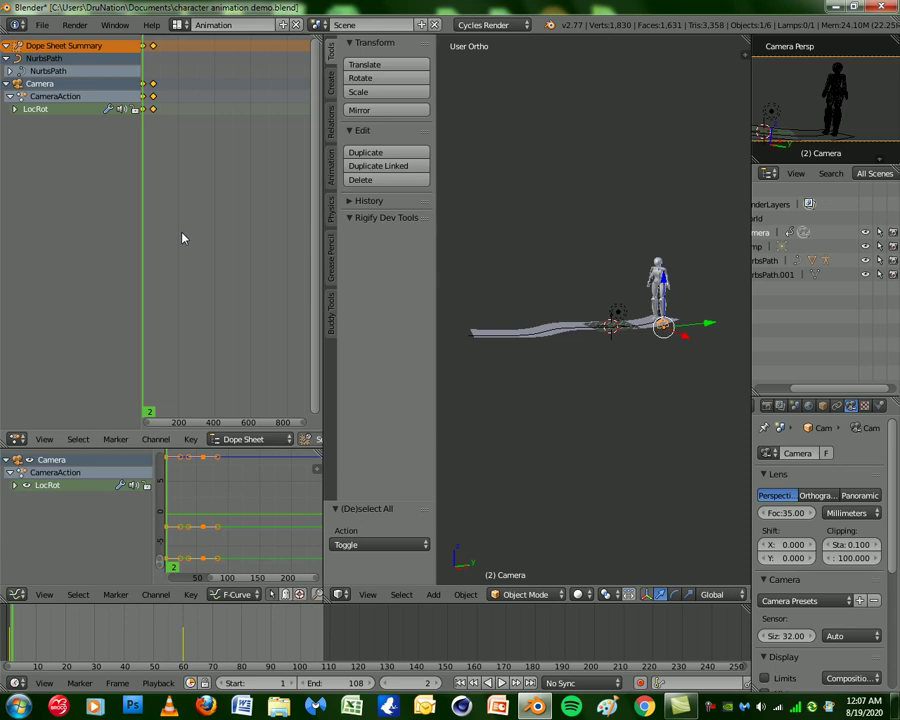
scroll(182, 238, "down", 1)
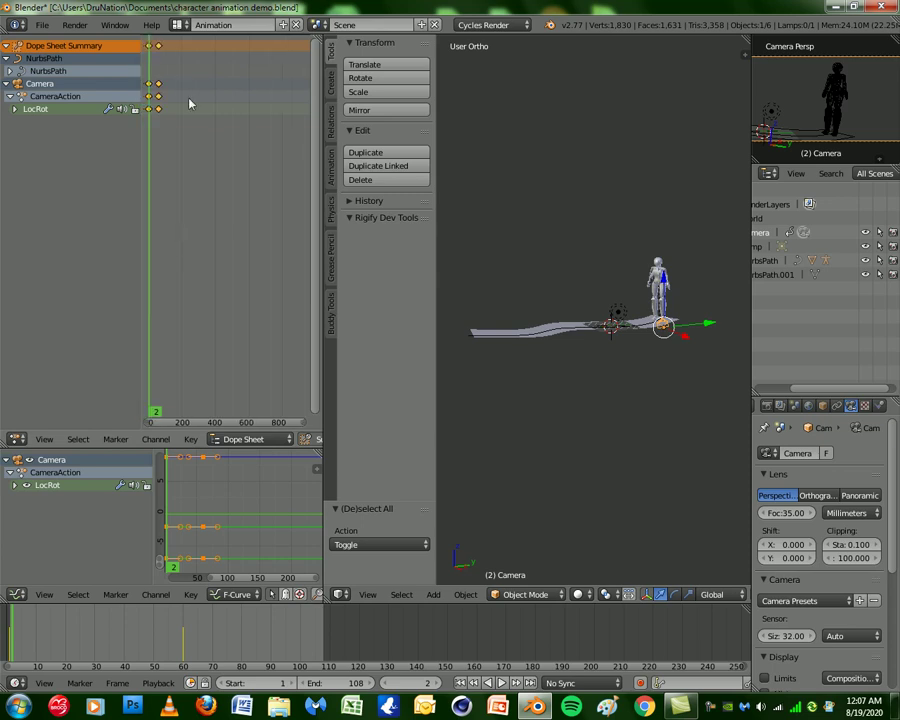
right_click(148, 47)
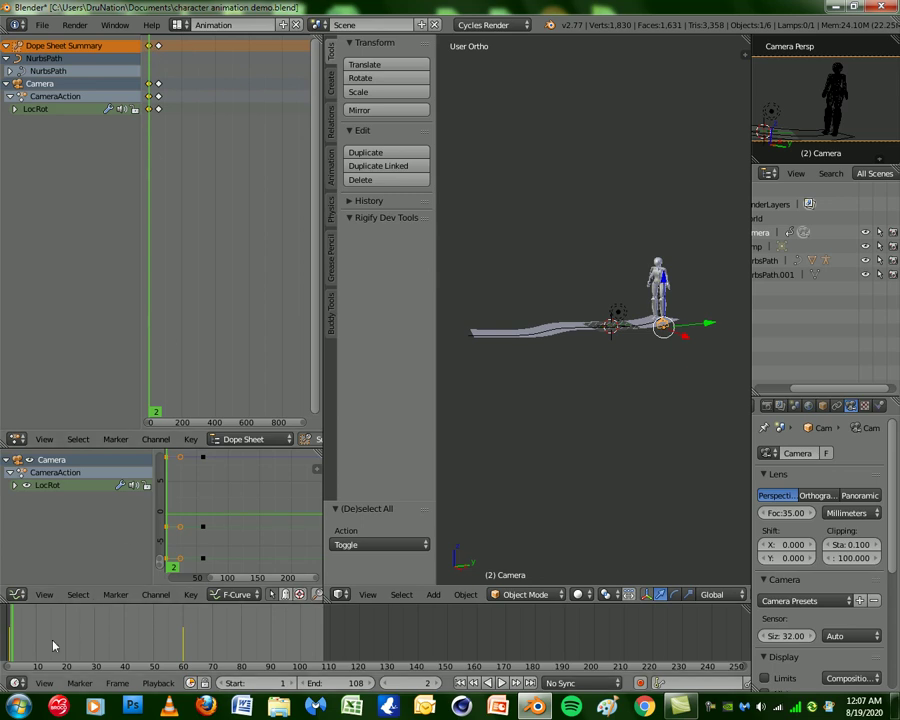
Scrub the timeline through the walk back to frame 1 and select the mannequin mesh Cube
mouse_move(10, 652)
left_mouse_down()
mouse_move(181, 662)
mouse_move(10, 655)
left_mouse_up()
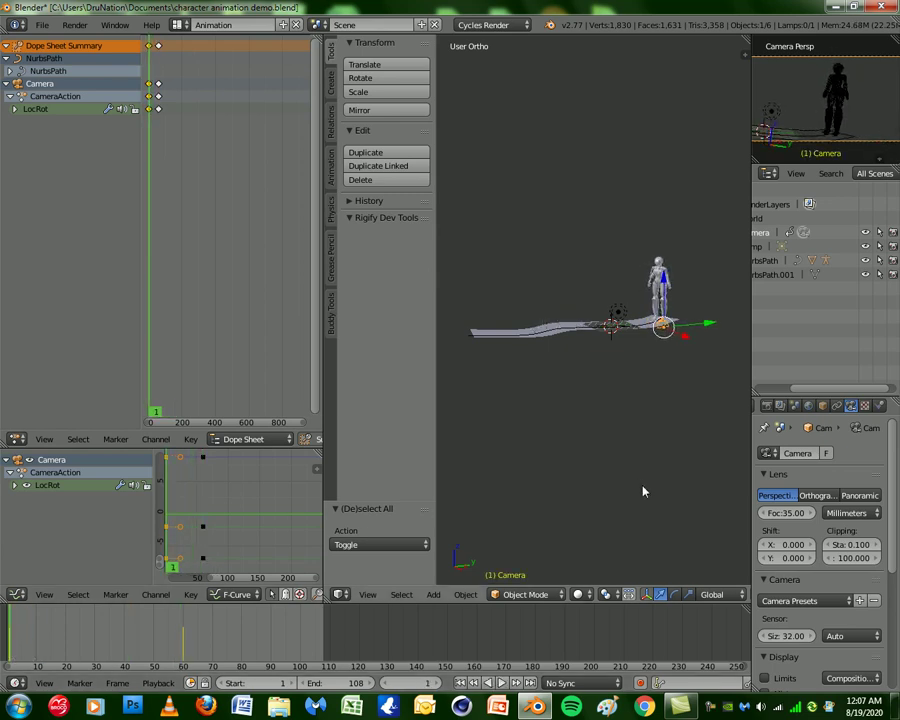
scroll(663, 390, "up", 3)
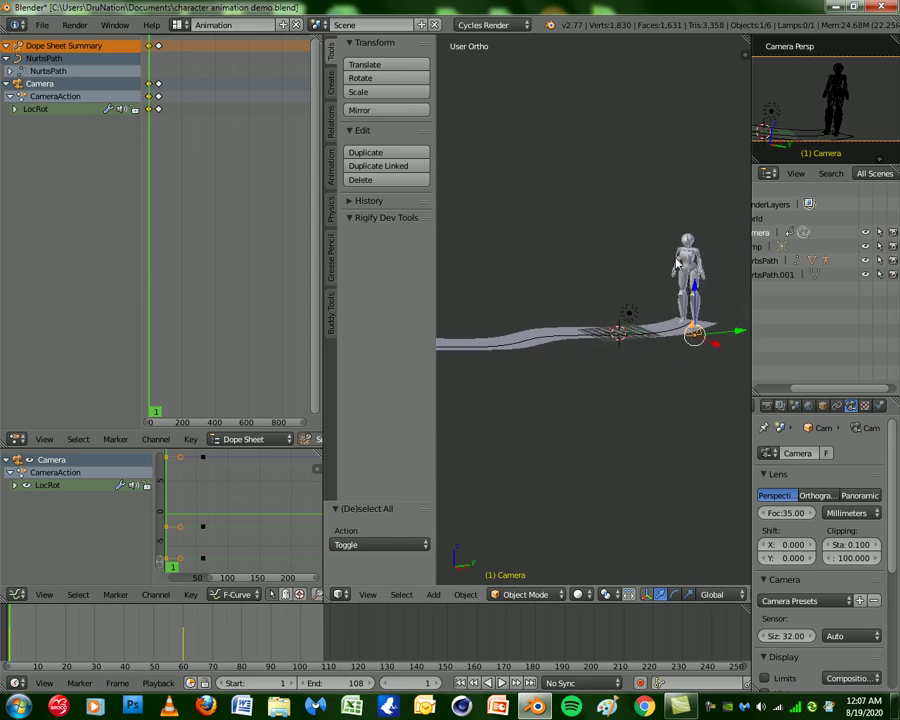
scroll(687, 291, "up", 3)
scroll(705, 258, "down", 2)
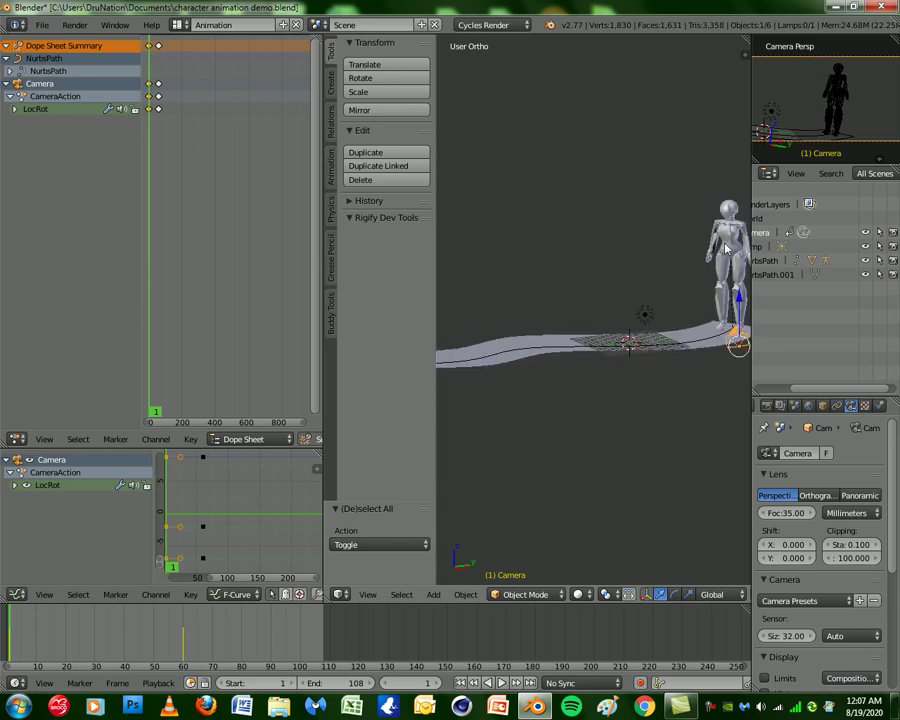
right_click(705, 258)
Step the viewport shading through Texture and Material to the Rendered Cycles preview
scroll(590, 594, "down", 2)
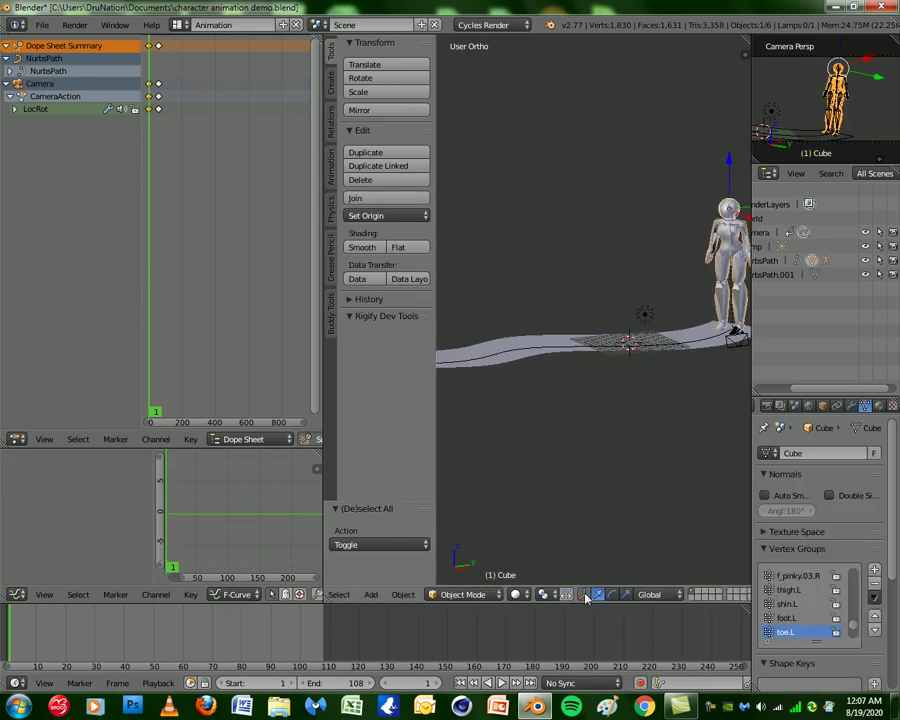
left_click(516, 594)
left_click(556, 533)
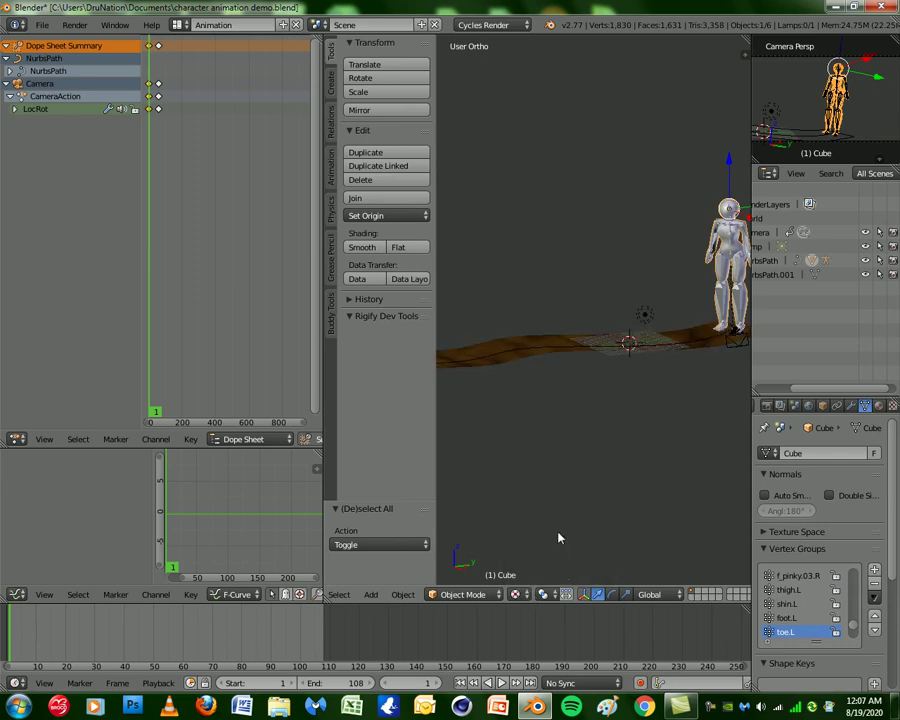
left_click(516, 594)
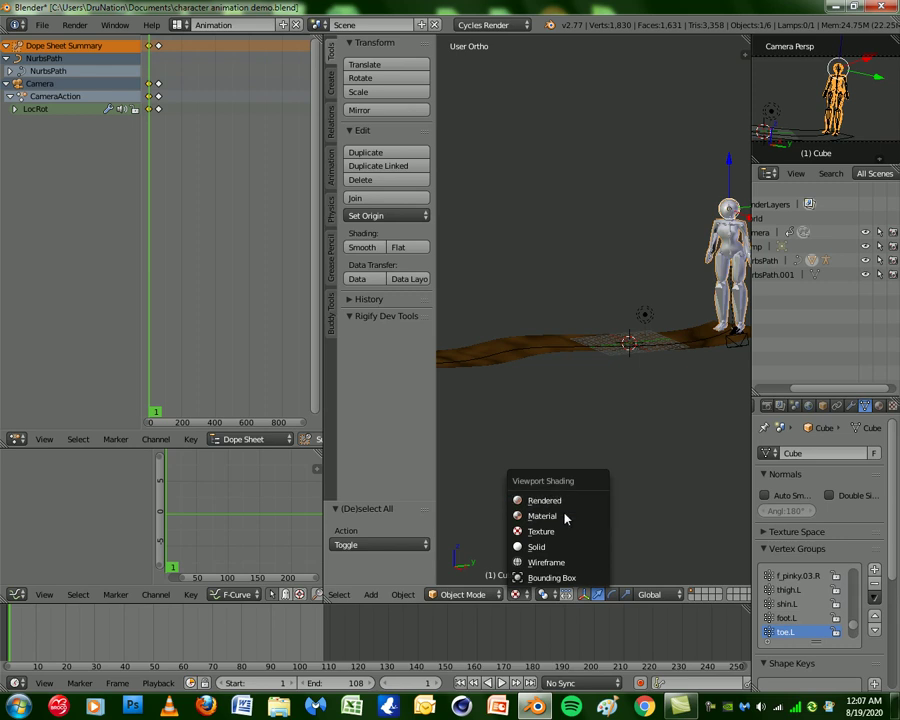
left_click(566, 516)
scroll(625, 436, "down", 1)
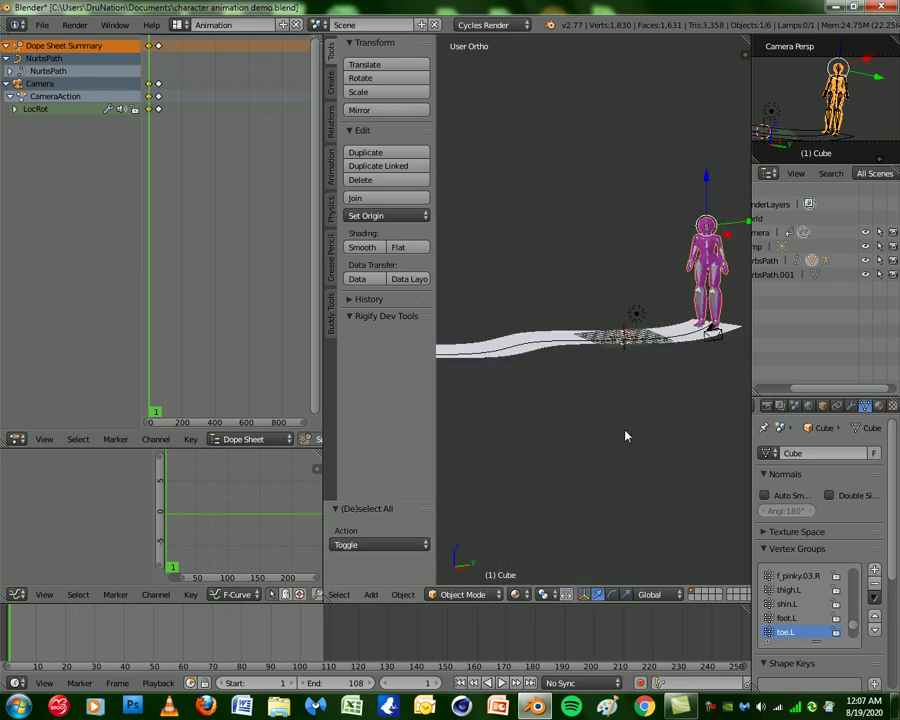
left_click(517, 596)
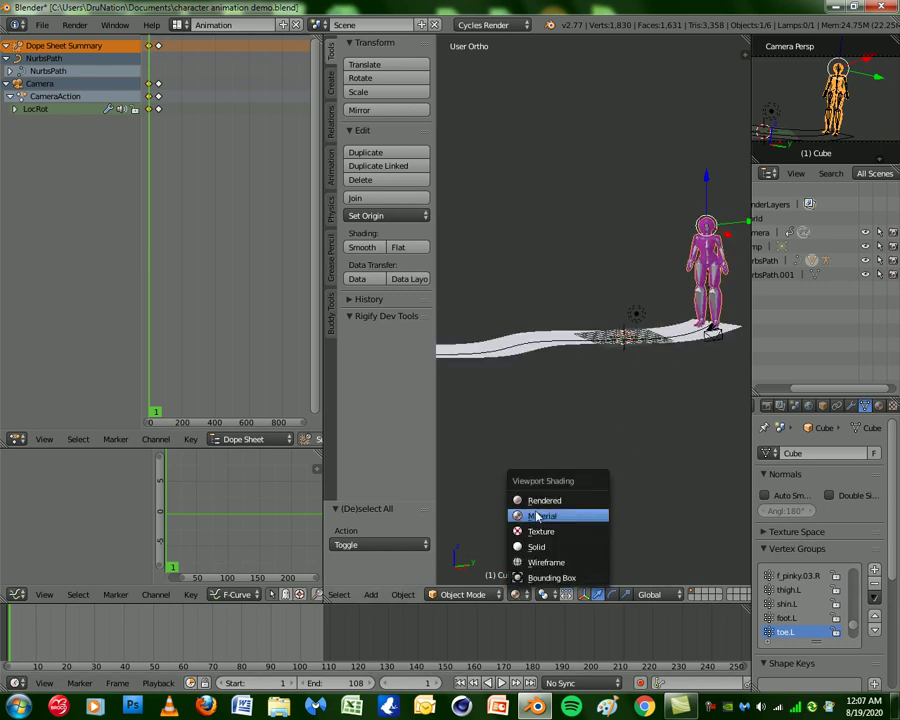
left_click(512, 497)
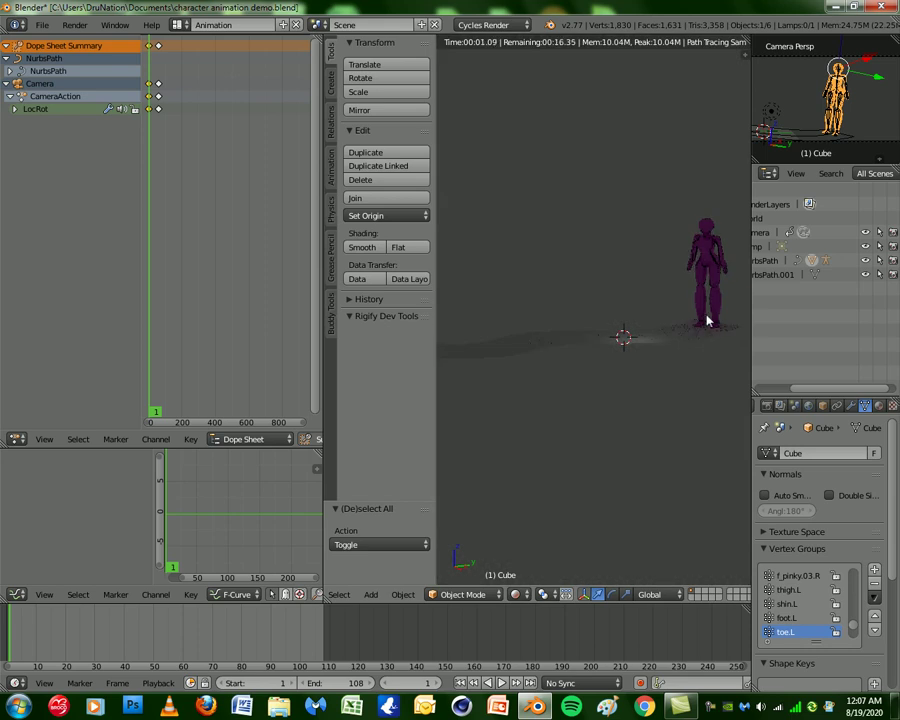
Toggle the camera view and zoom in on the rendered purple mannequin
key("KP_0")
key("KP_0")
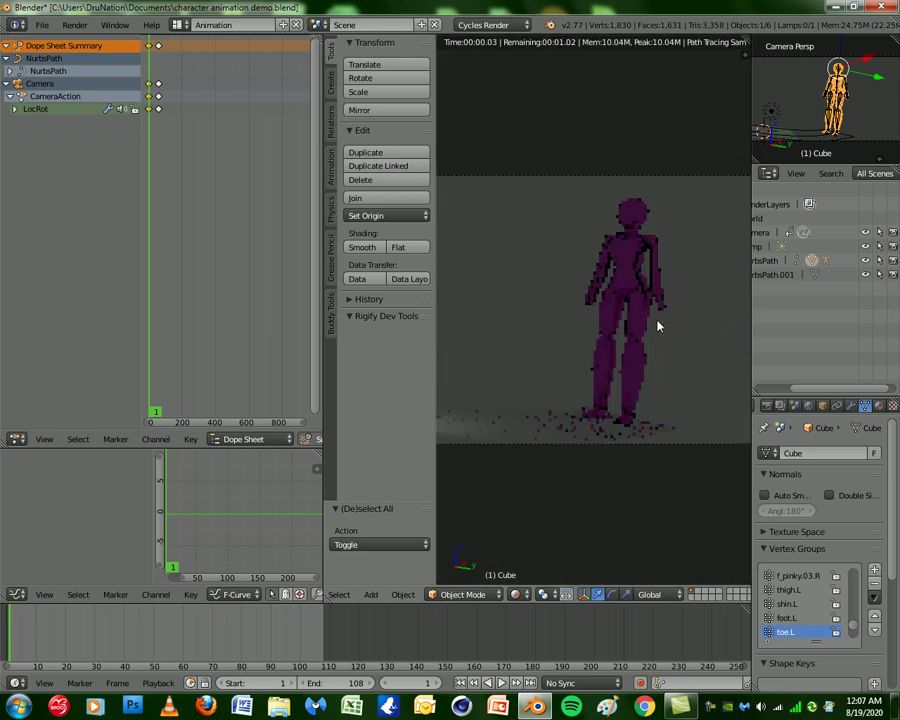
key("KP_0")
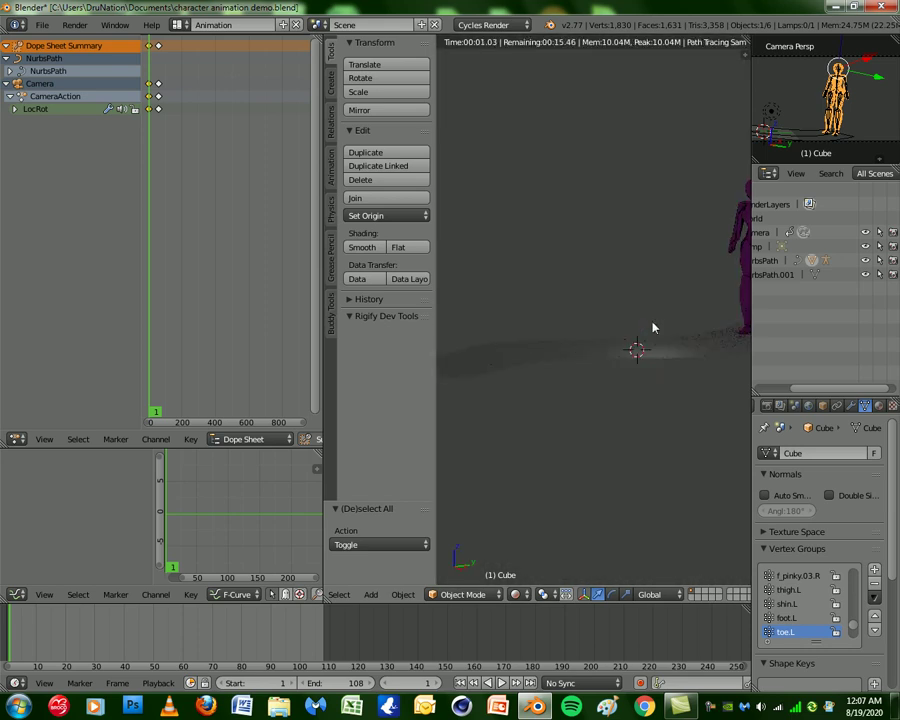
key("KP_0")
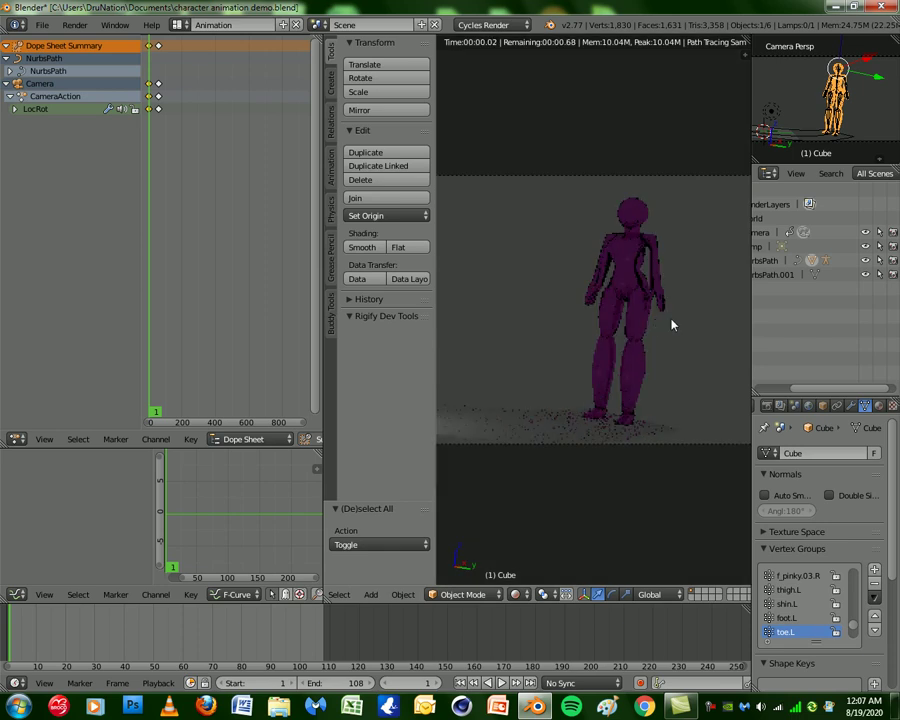
scroll(604, 376, "up", 2)
scroll(600, 374, "up", 2)
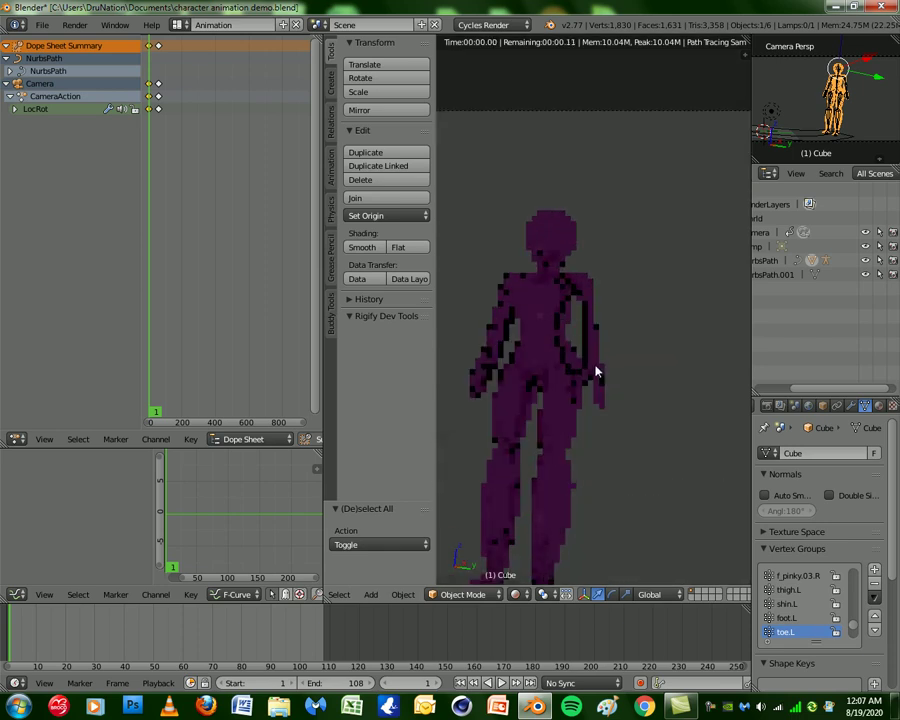
scroll(594, 368, "up", 2)
scroll(606, 362, "up", 1)
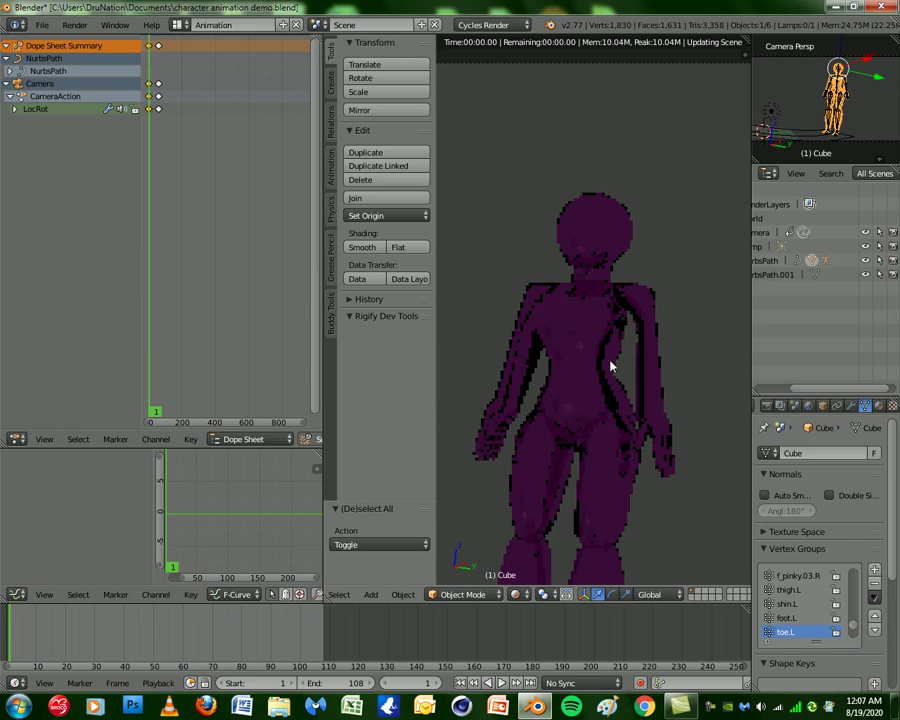
scroll(608, 362, "up", 1)
scroll(610, 356, "up", 1)
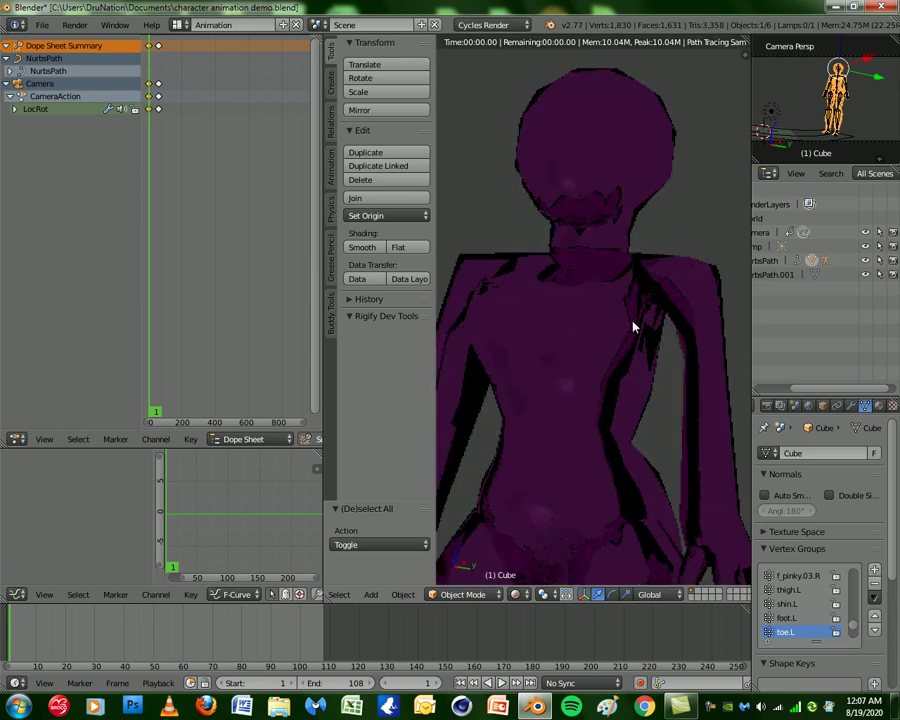
scroll(630, 330, "down", 3)
scroll(622, 378, "down", 4)
scroll(612, 345, "up", 1)
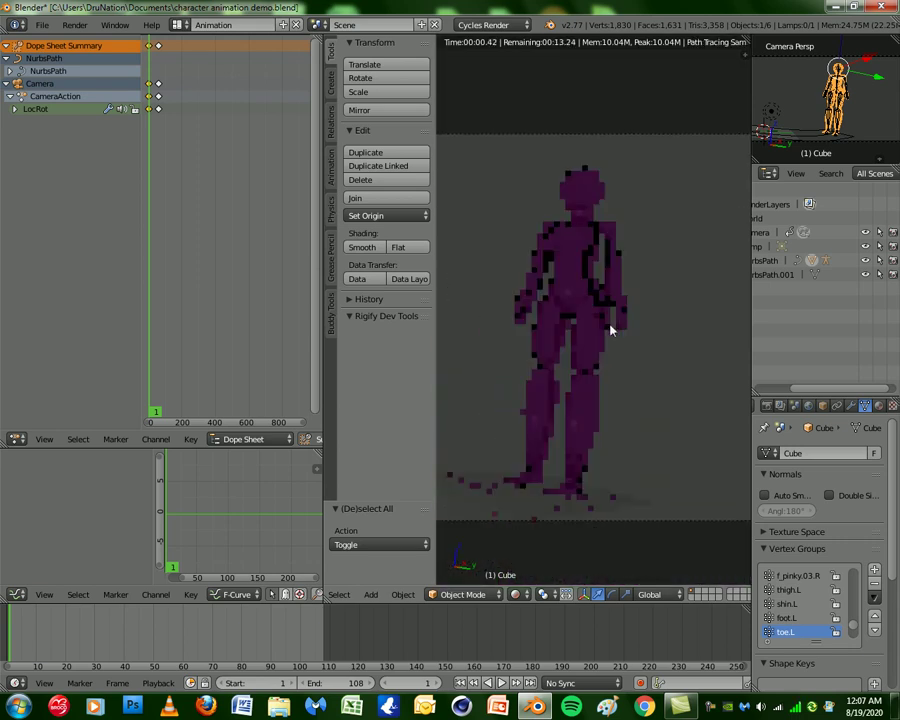
scroll(606, 390, "up", 1)
scroll(603, 426, "up", 1)
scroll(603, 426, "up", 1)
scroll(602, 426, "up", 1)
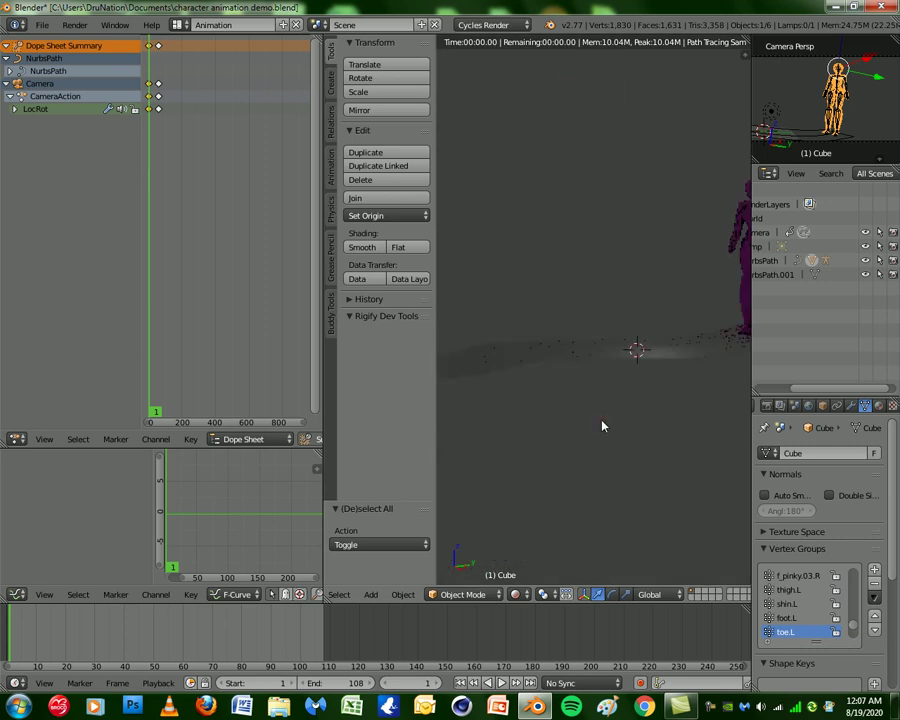
Pan and orbit around the rendered character, then reset to the Numpad 1 front view
middle_click_drag(675, 363, 502, 377, "shift")
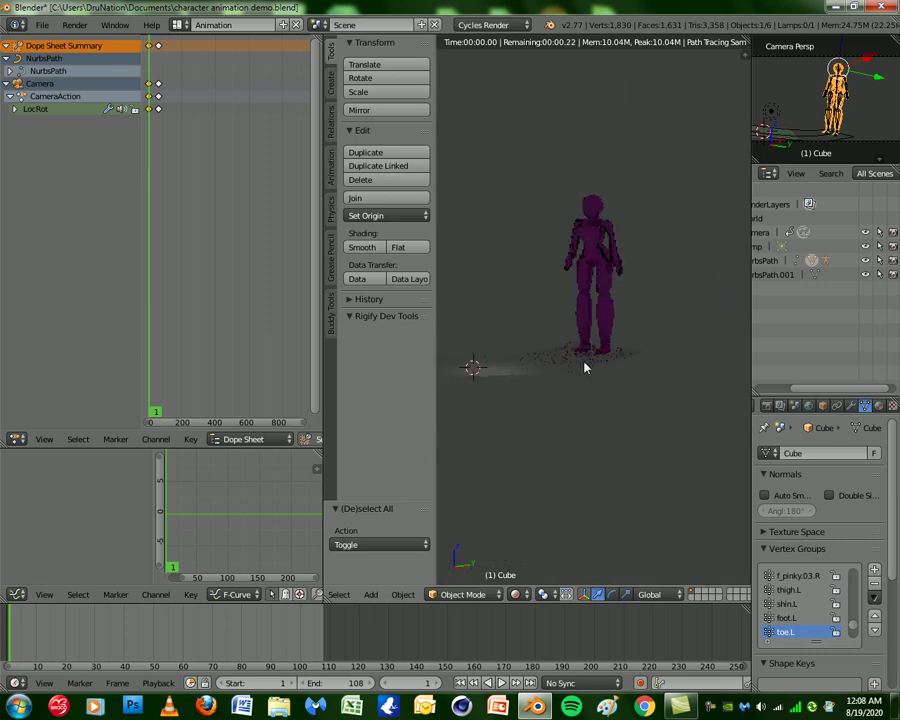
scroll(635, 412, "up", 2)
scroll(669, 426, "up", 1)
scroll(669, 426, "up", 1)
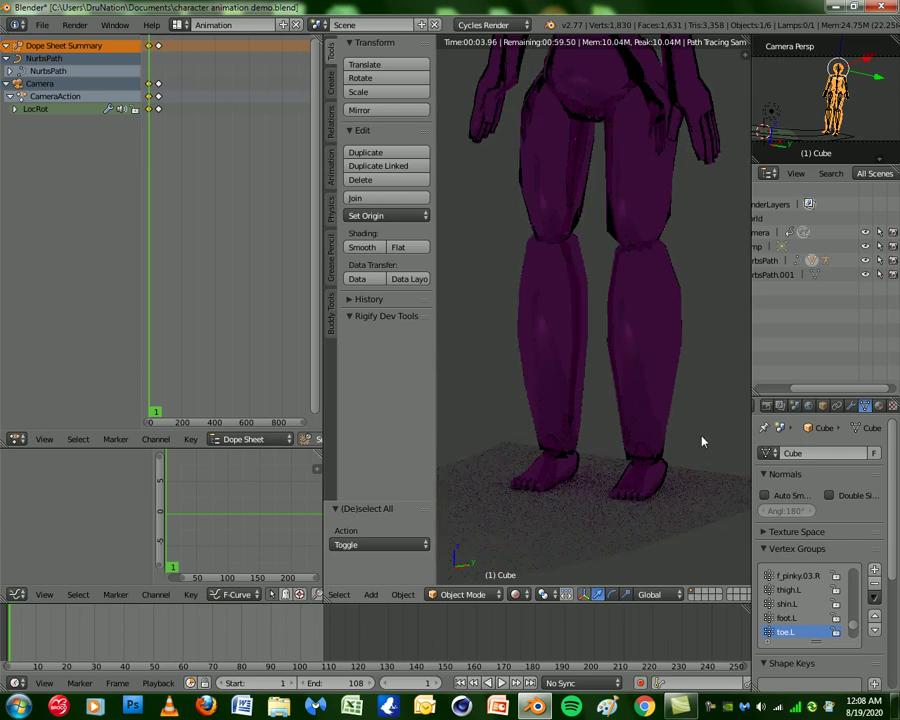
scroll(680, 440, "up", 4)
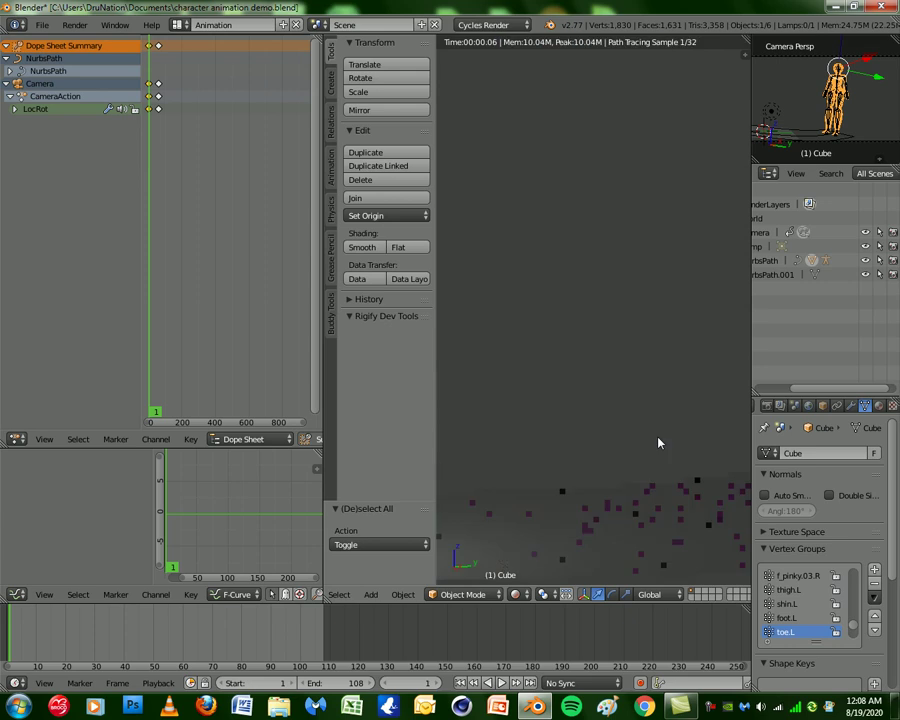
scroll(658, 442, "down", 2)
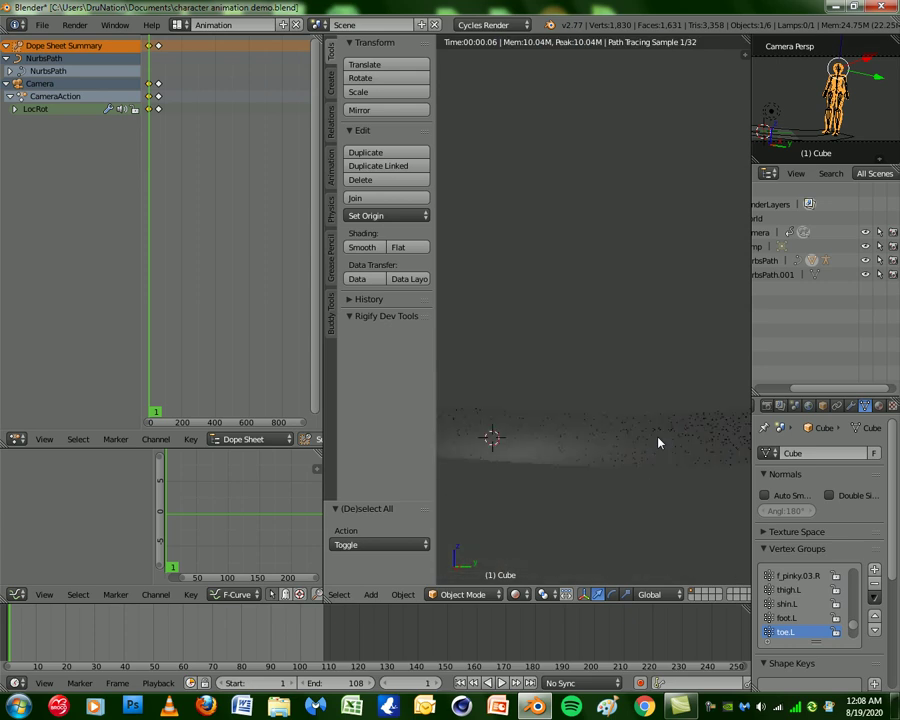
scroll(693, 393, "down", 3)
mouse_move(687, 360)
middle_mouse_down("shift")
mouse_move(512, 368)
mouse_move(625, 420)
middle_mouse_up("shift")
scroll(573, 354, "up", 1)
scroll(573, 354, "up", 2)
scroll(563, 355, "up", 3)
scroll(633, 364, "up", 1)
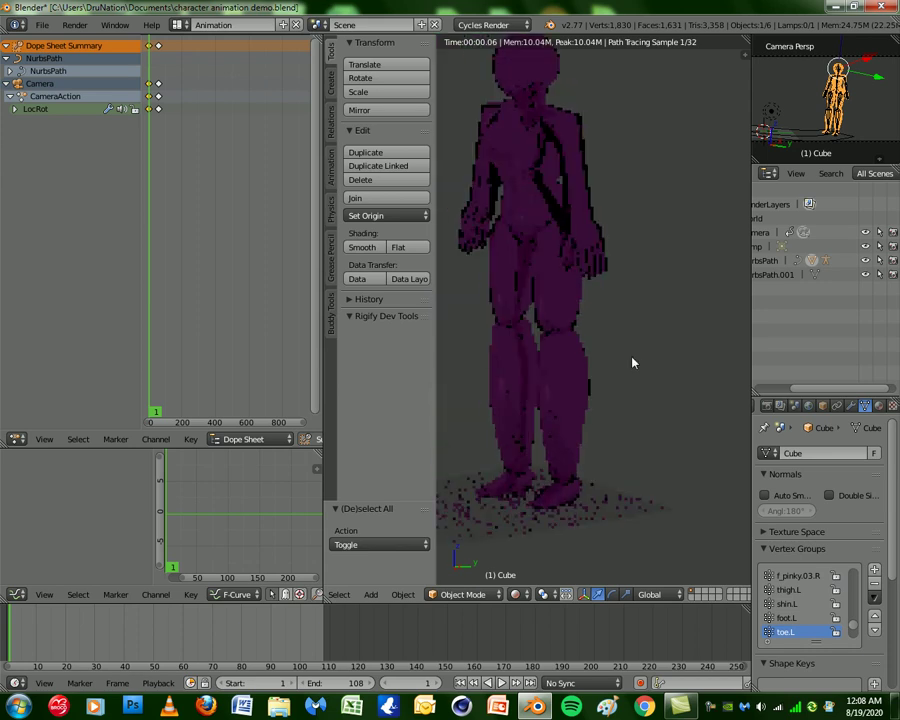
scroll(637, 316, "up", 1)
scroll(634, 318, "up", 1)
mouse_move(634, 318)
middle_mouse_down()
mouse_move(617, 317)
mouse_move(633, 323)
mouse_move(693, 309)
middle_mouse_up()
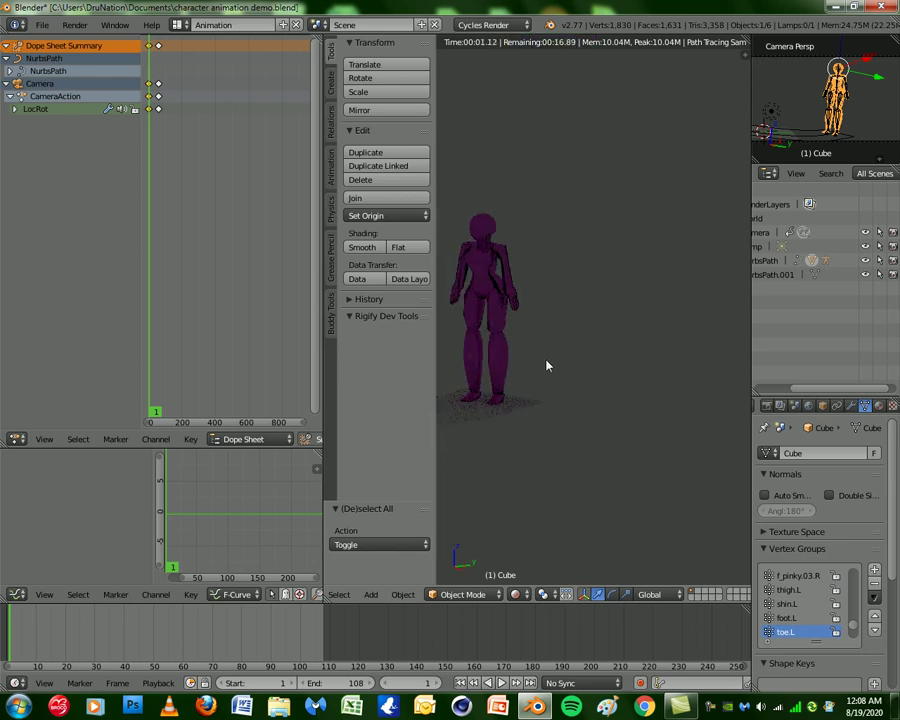
key("KP_1")
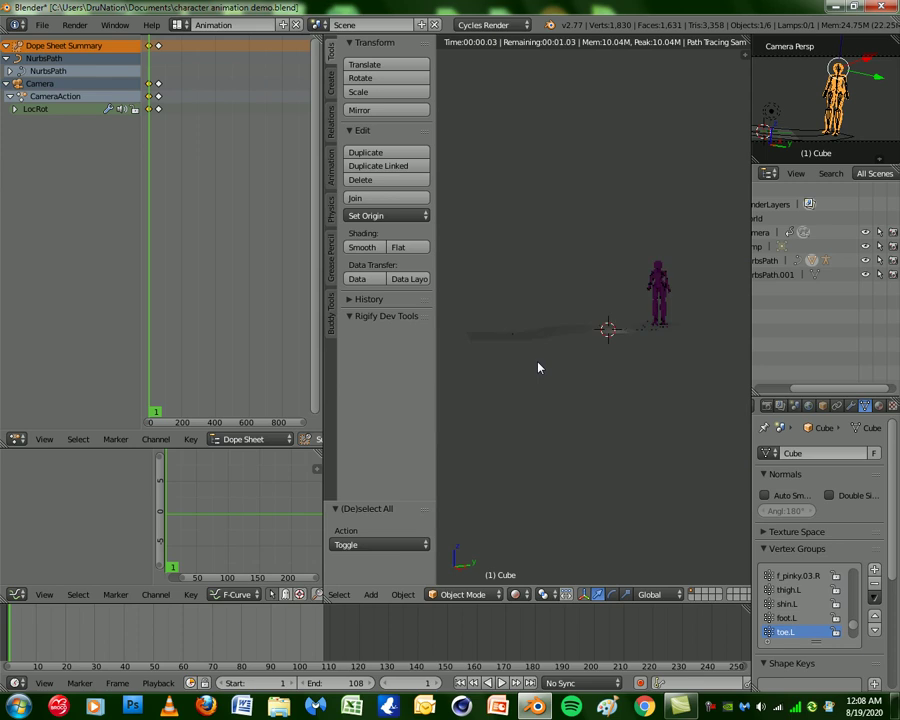
scroll(670, 574, "up", 3)
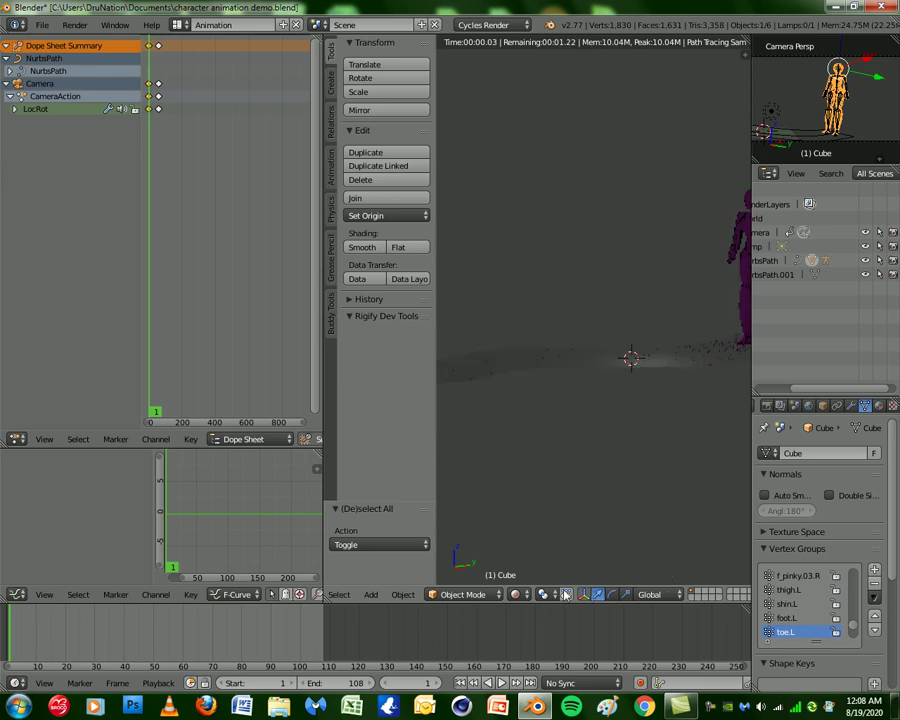
Return to Solid shading, orbit to face the mannequin, and deselect all objects
left_click(515, 594)
left_click(540, 546)
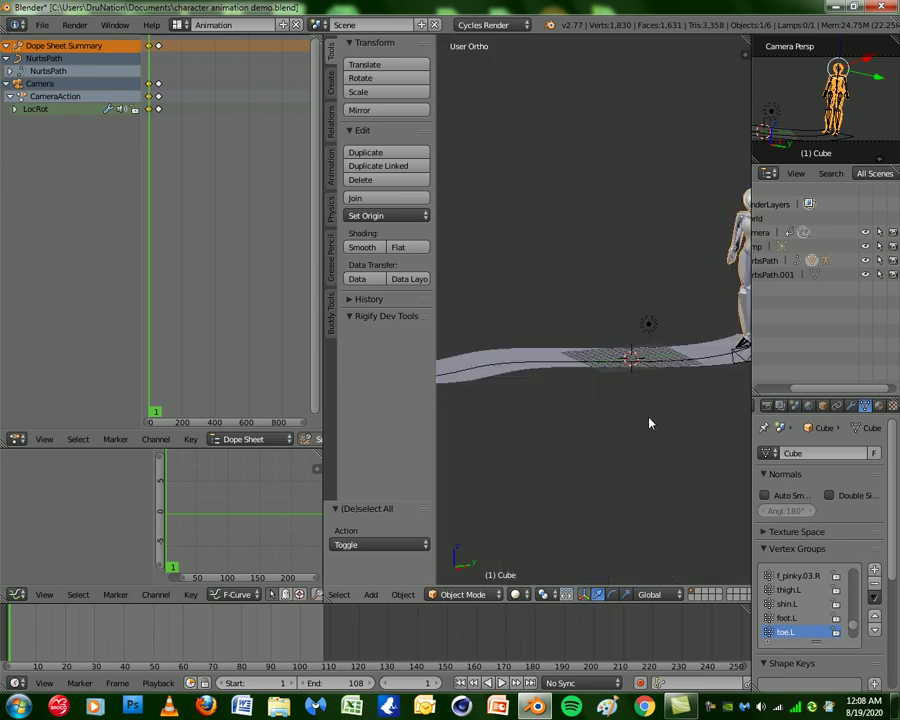
mouse_move(688, 409)
middle_mouse_down()
mouse_move(640, 394)
mouse_move(593, 432)
middle_mouse_up()
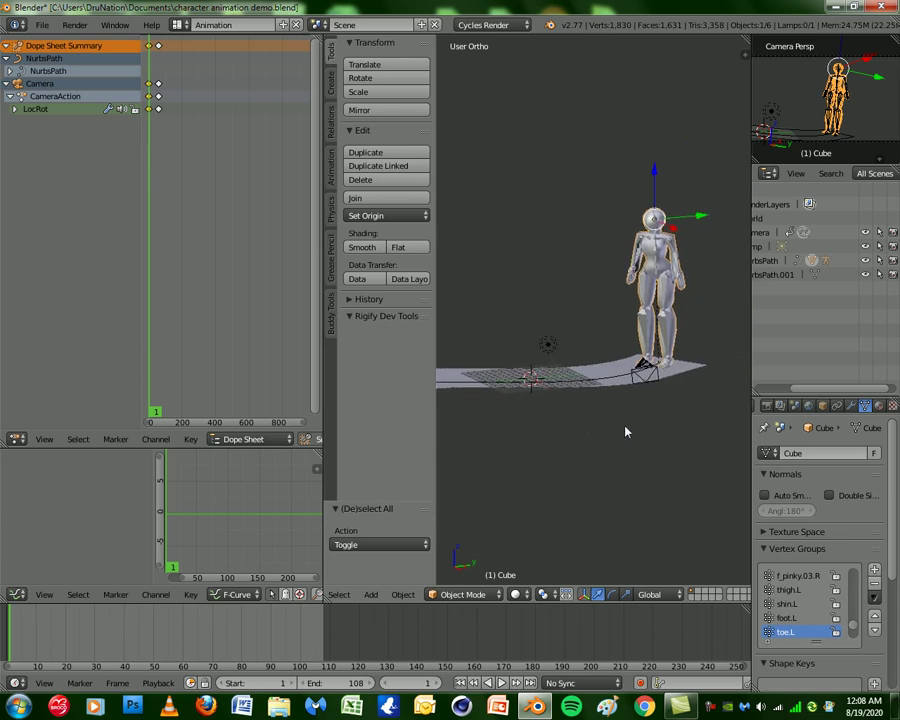
key("a")
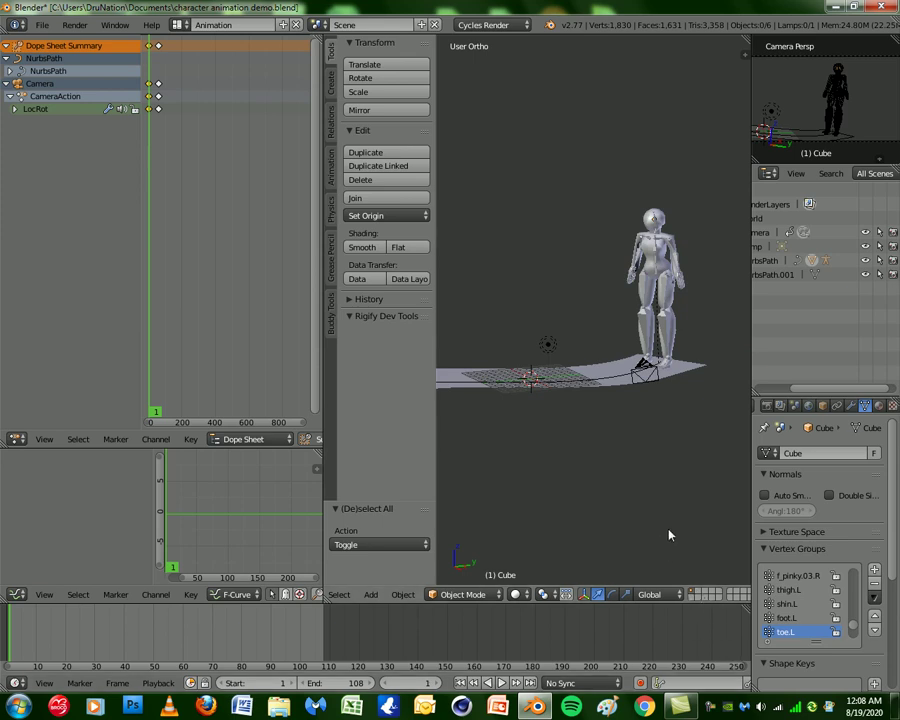
Select the lamp, show its preview, and change its type to Sun after trying Hemi and Area
right_click(541, 341)
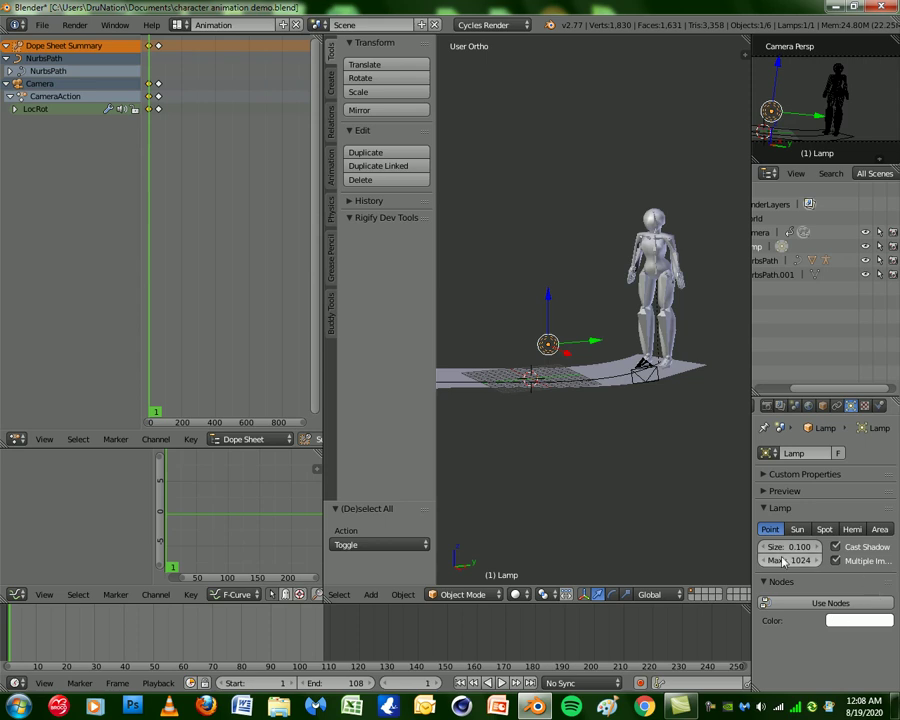
left_click(772, 491)
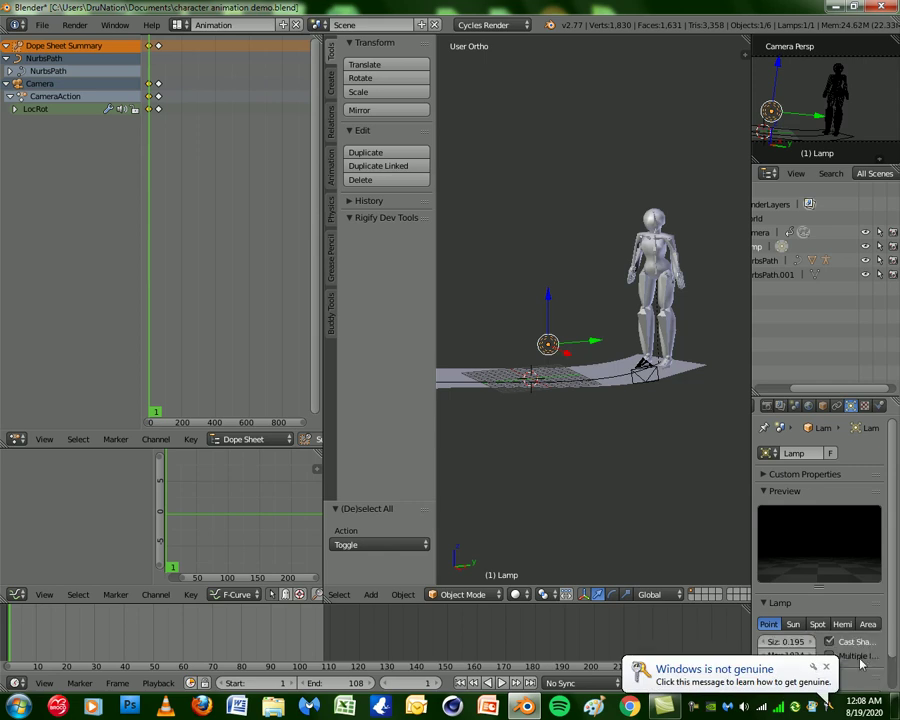
left_click(843, 624)
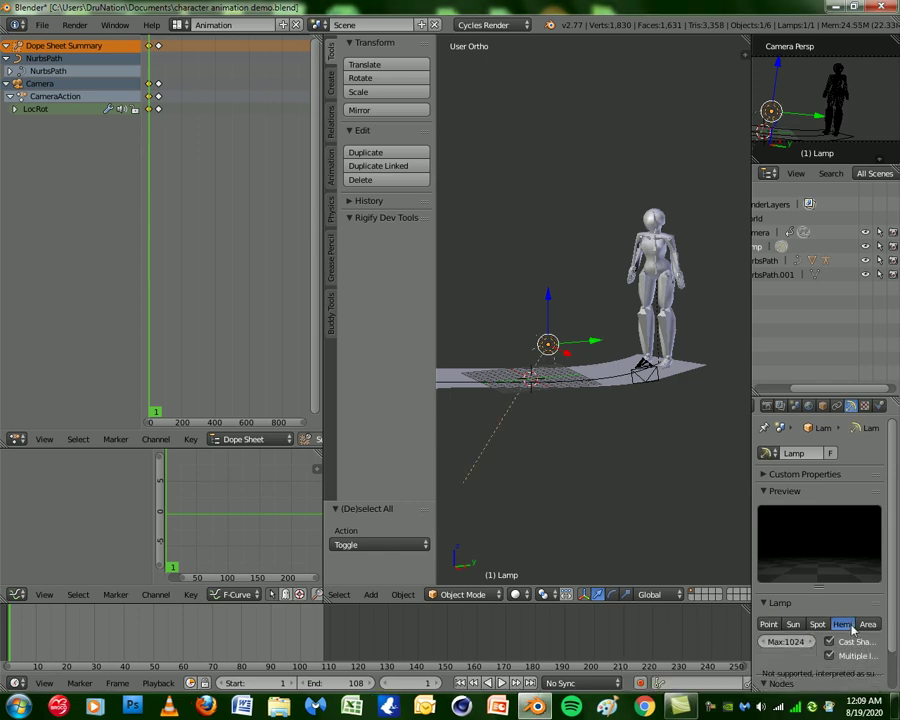
left_click(867, 625)
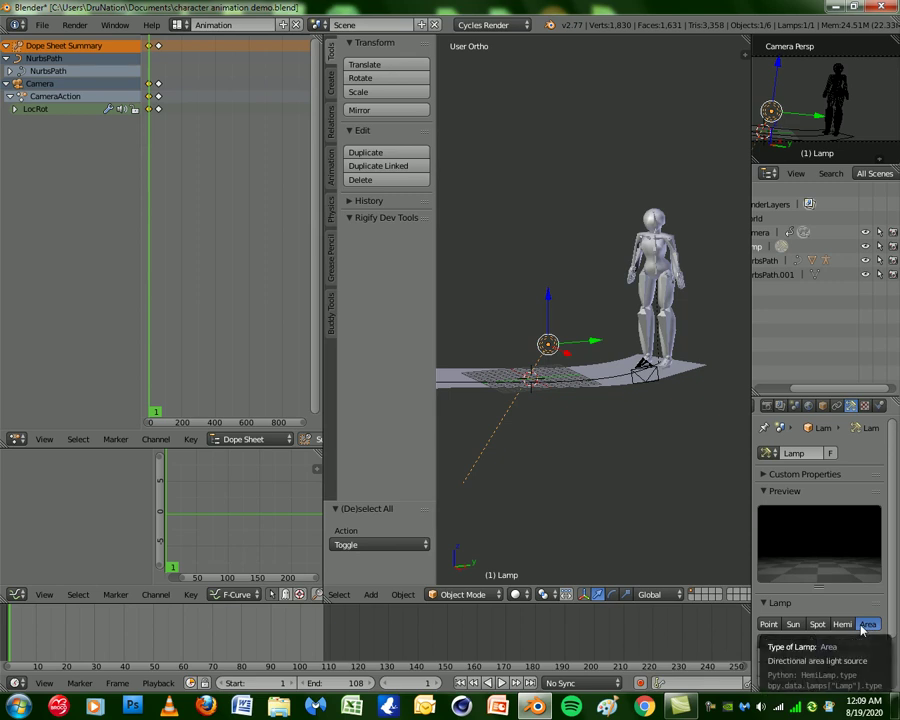
left_click(792, 625)
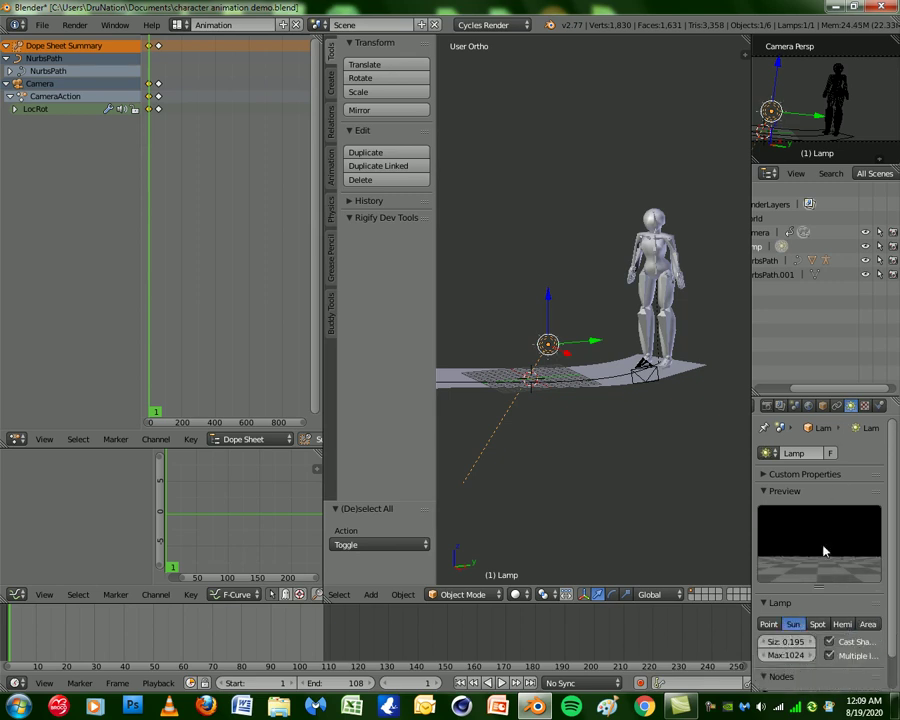
Raise the Sun lamp's emission strength to 7.600 and switch the viewport to Texture shading
scroll(815, 620, "down", 2)
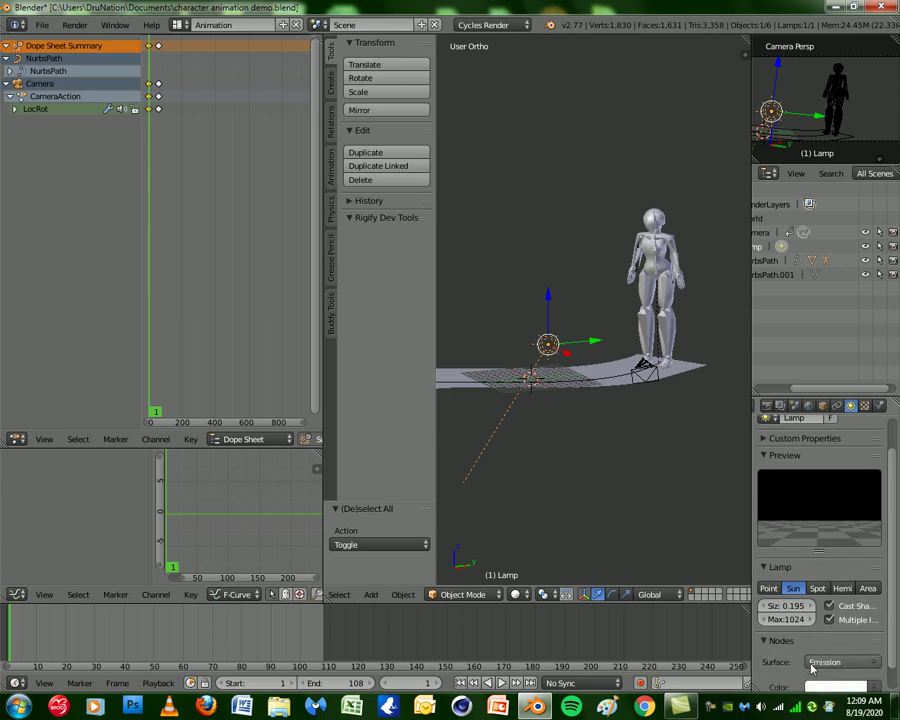
scroll(820, 655, "down", 1)
left_click_drag(838, 679, 860, 679)
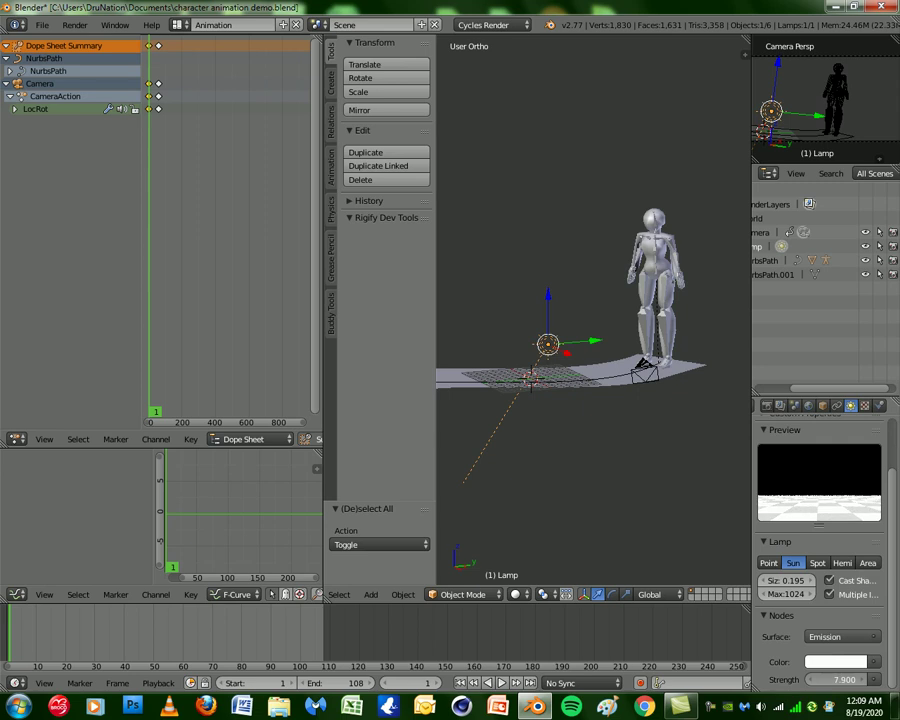
left_click(516, 594)
left_click(540, 533)
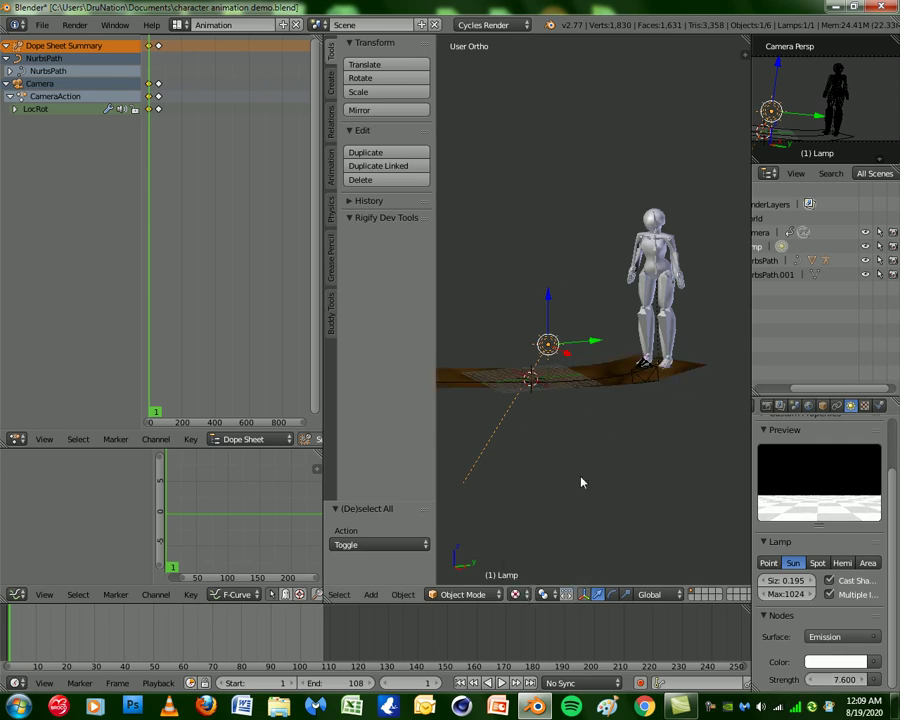
Raise the sun lamp high above the scene and check it in Rendered, then Material shading
left_click_drag(548, 295, 550, 58)
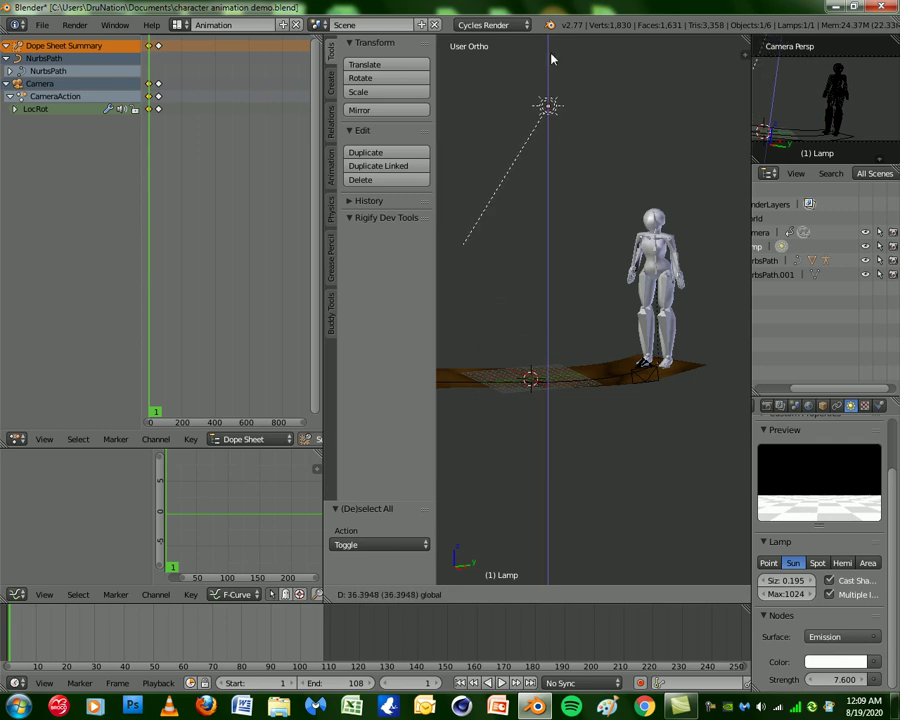
left_click(516, 594)
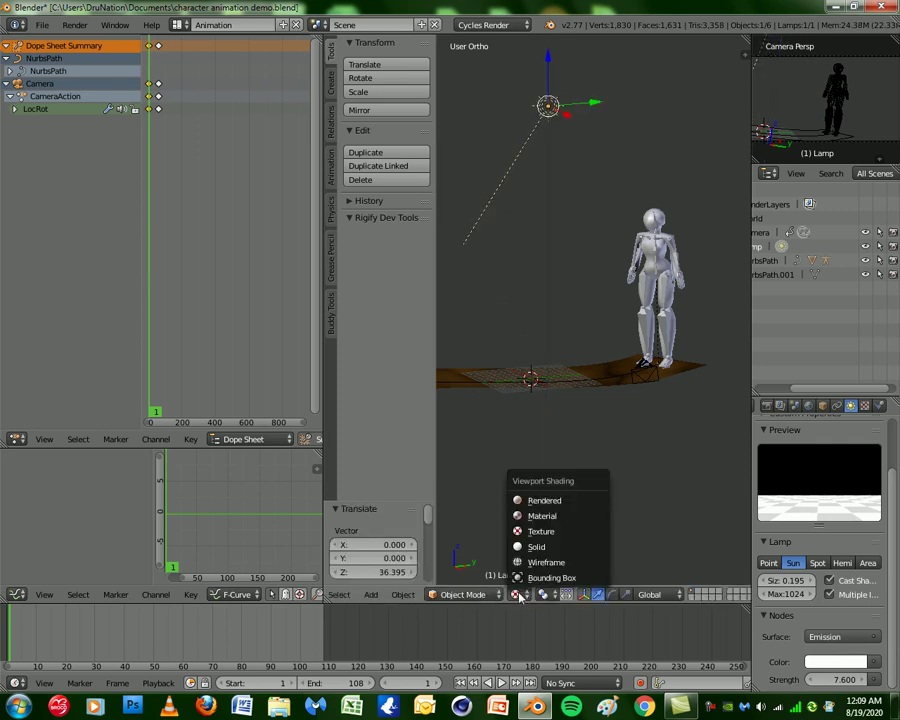
left_click(565, 508)
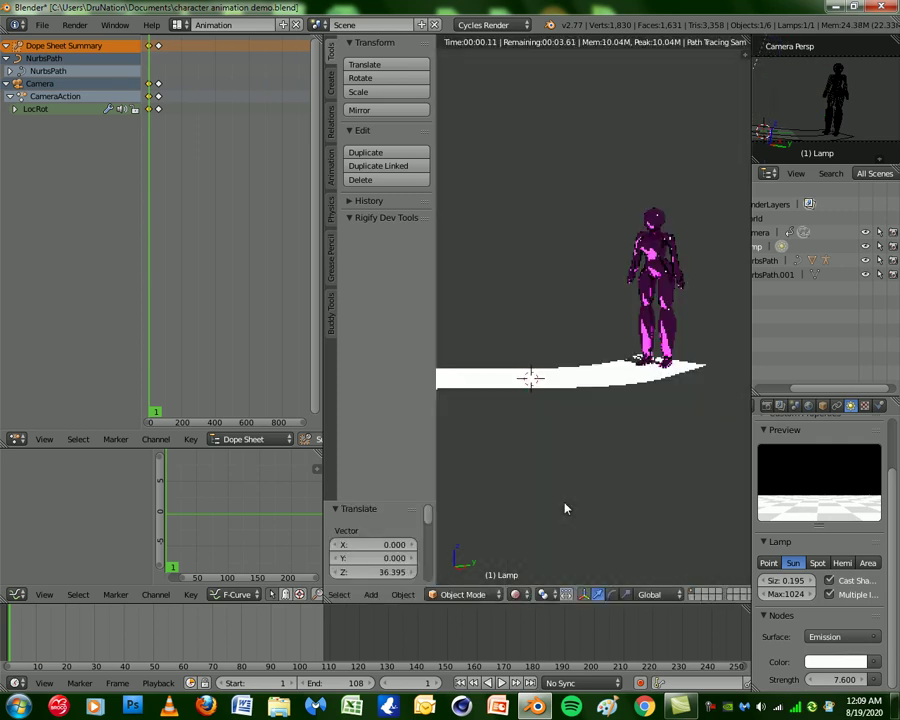
scroll(672, 423, "down", 4)
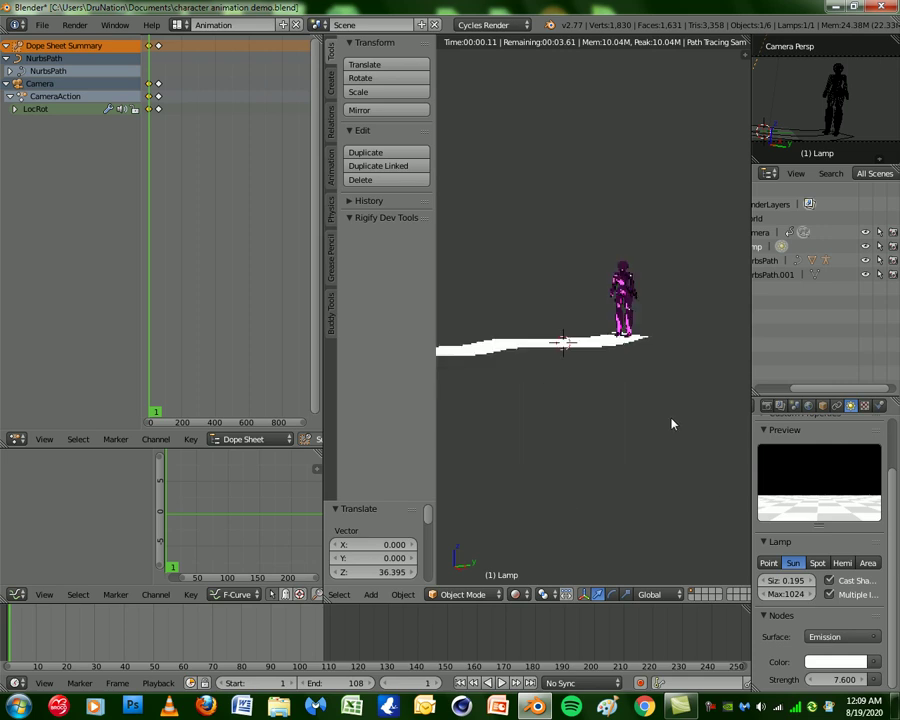
left_click(516, 594)
left_click(541, 516)
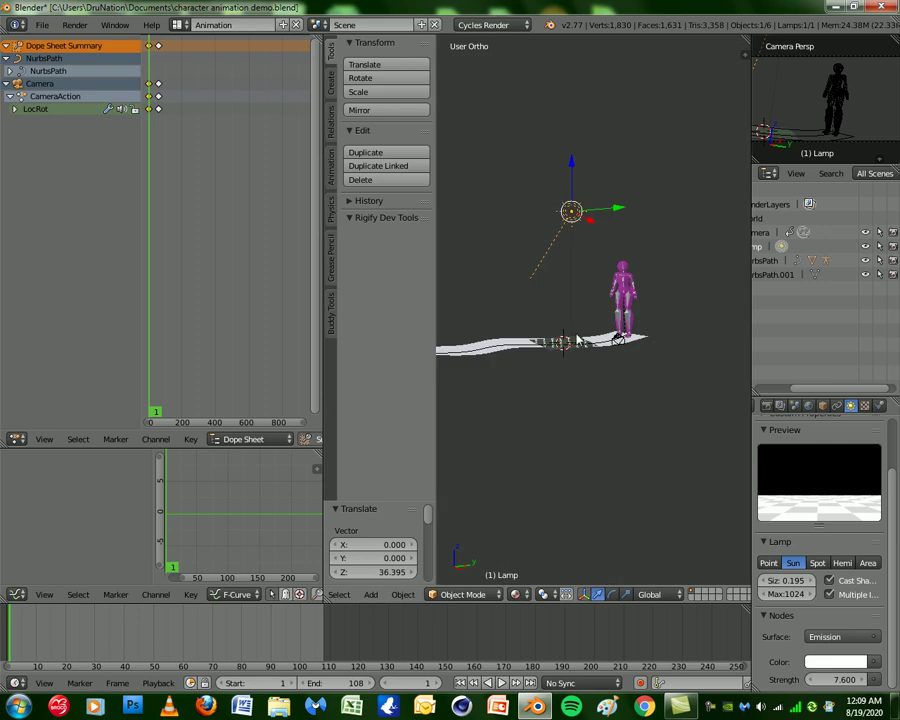
Shift the lamp 18.957 units along Y beside the mannequin and view the Rendered preview from above
left_click_drag(617, 204, 672, 204)
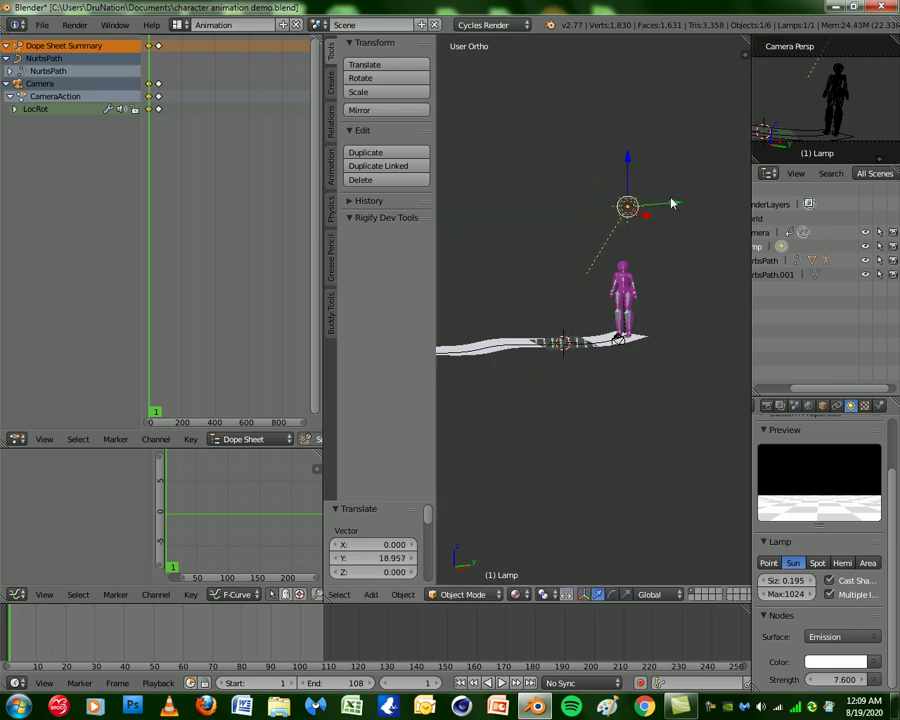
middle_click_drag(635, 394, 628, 432)
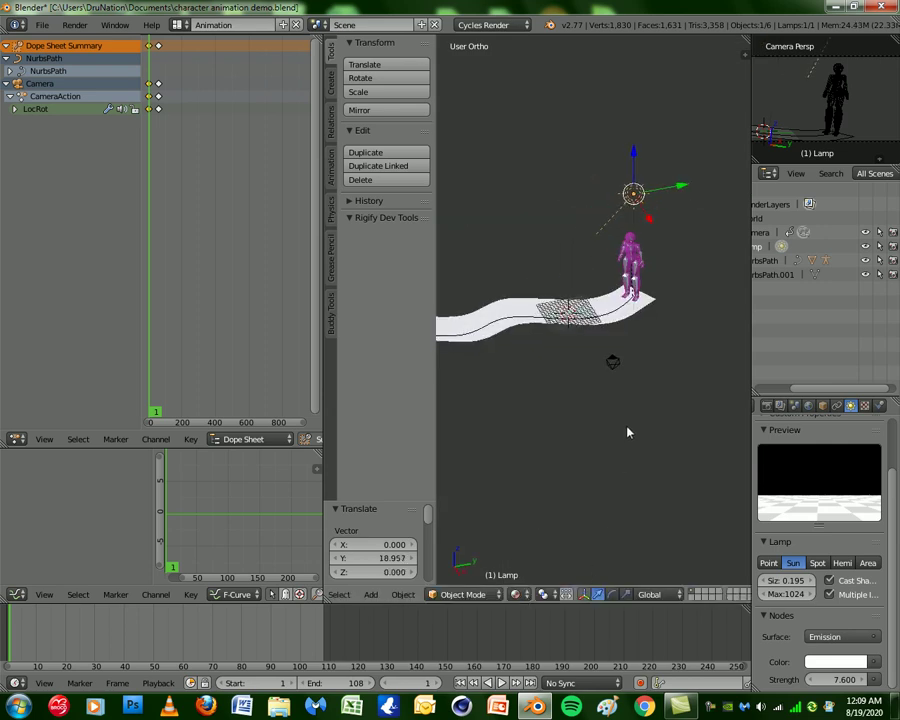
left_click(517, 594)
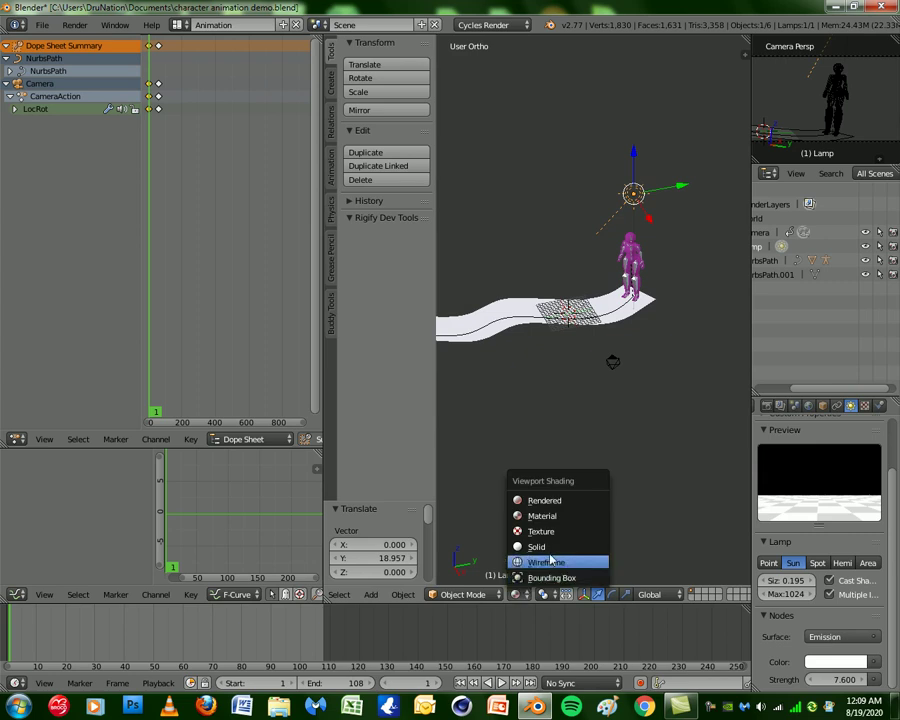
left_click(553, 547)
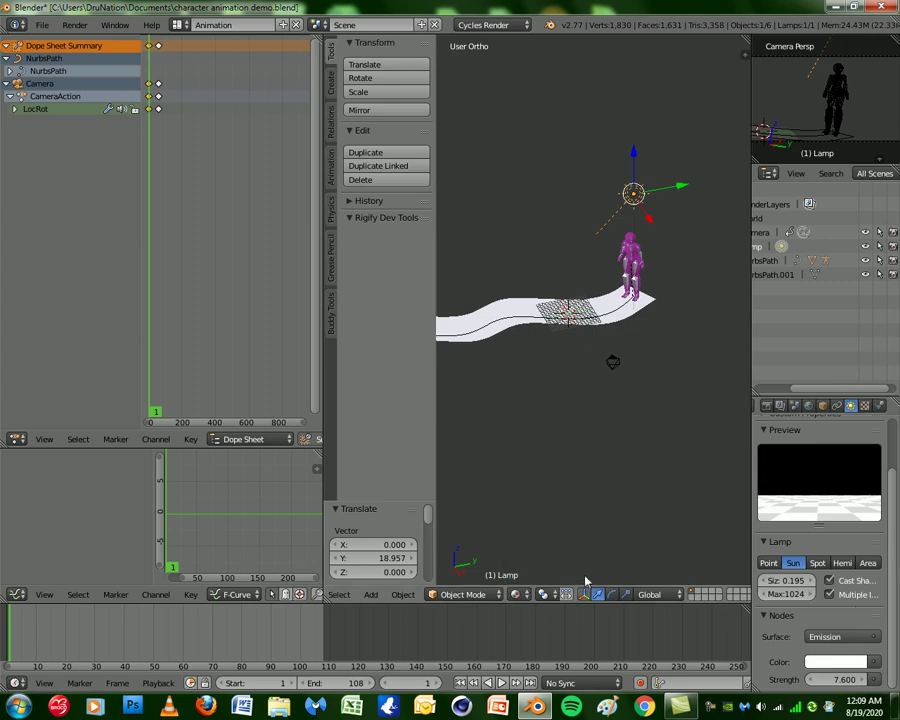
left_click(516, 594)
left_click(545, 500)
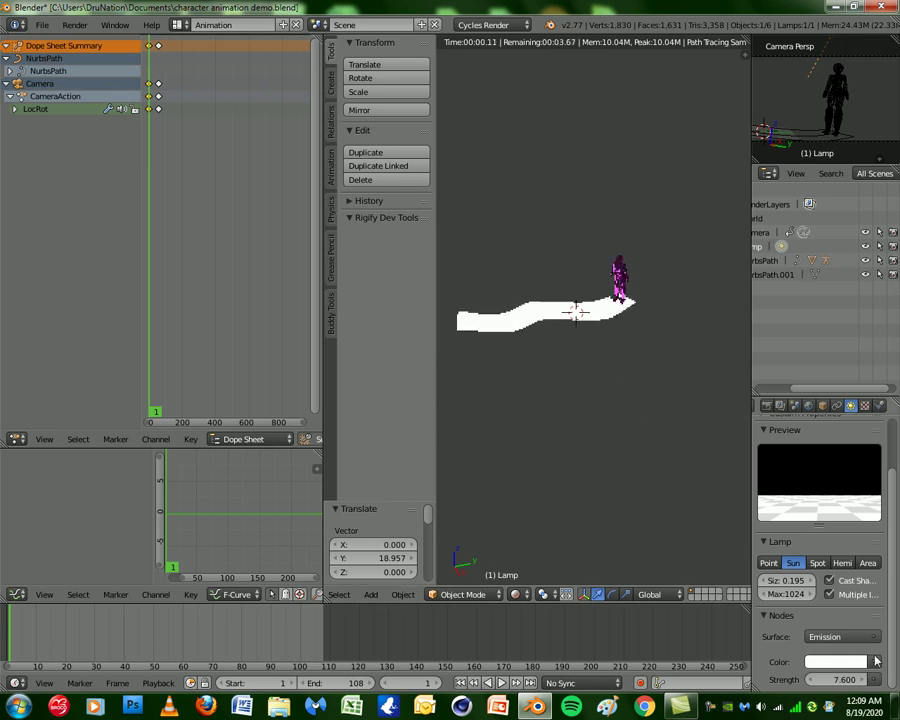
Lower the lamp strength to 4.400 and make it a Point lamp after trying Spot, Hemi and Area
left_click_drag(840, 679, 790, 679)
left_click(817, 563)
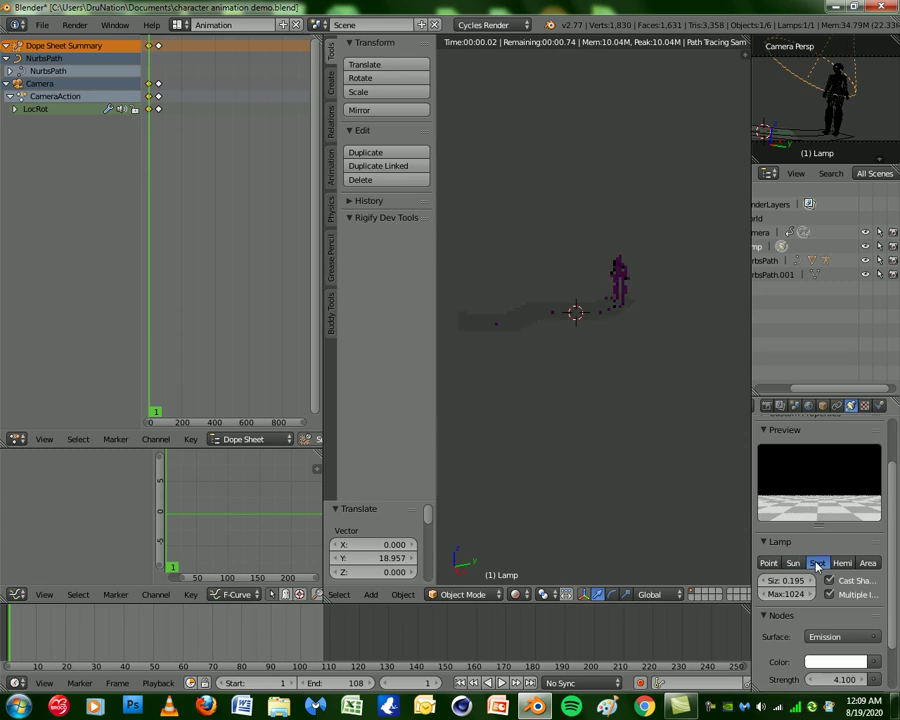
left_click(842, 563)
left_click(868, 563)
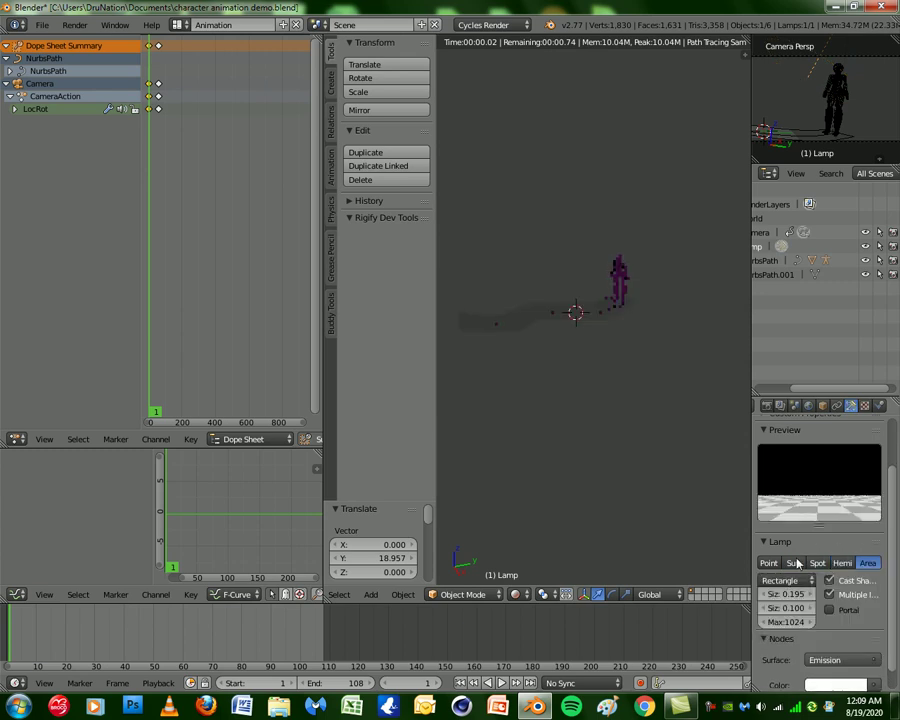
left_click(768, 564)
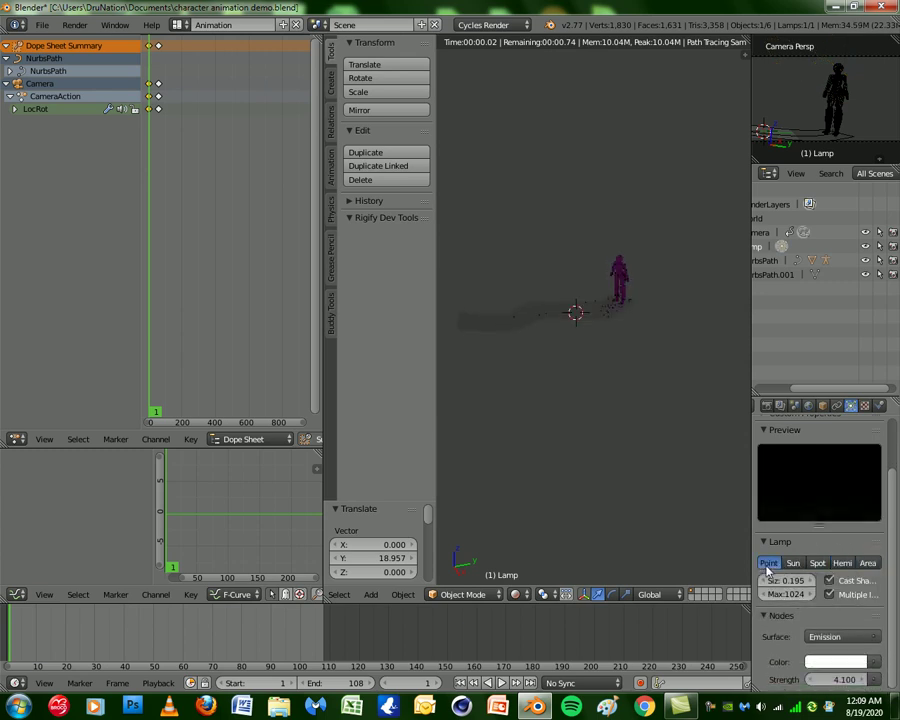
Set the Point lamp strength to 33.900 and size 0.435, then switch to Texture shading
left_click_drag(835, 680, 870, 680)
left_click_drag(835, 679, 880, 679)
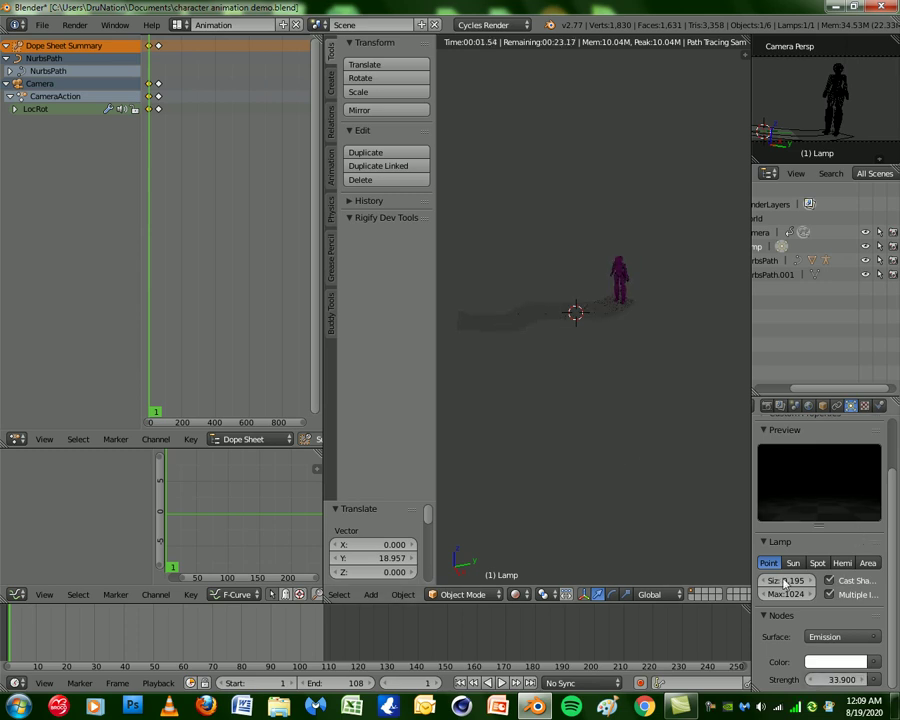
left_click_drag(786, 582, 816, 582)
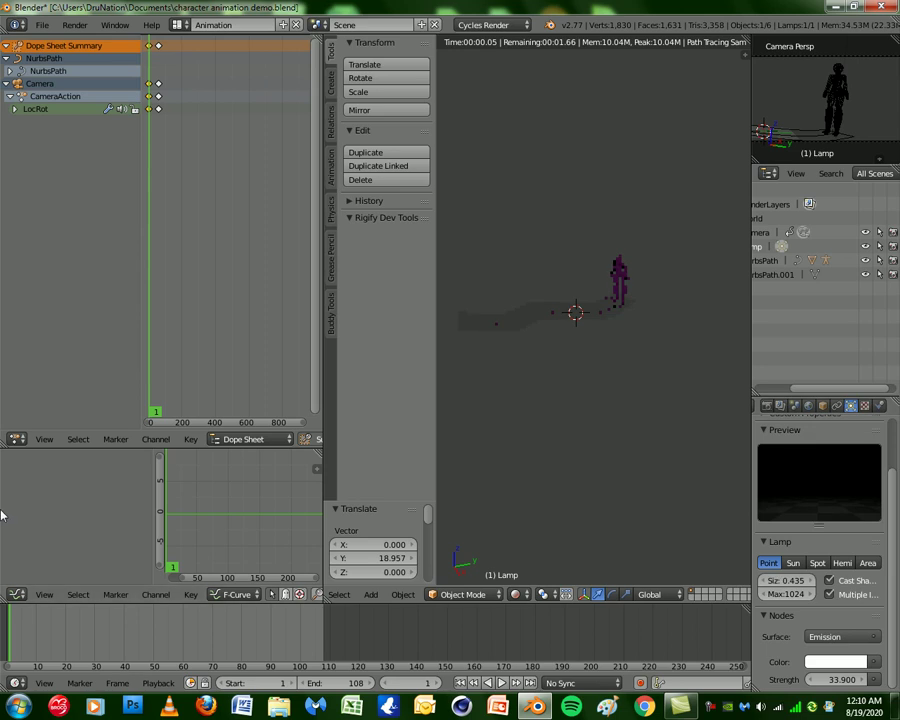
left_click(515, 594)
left_click(538, 529)
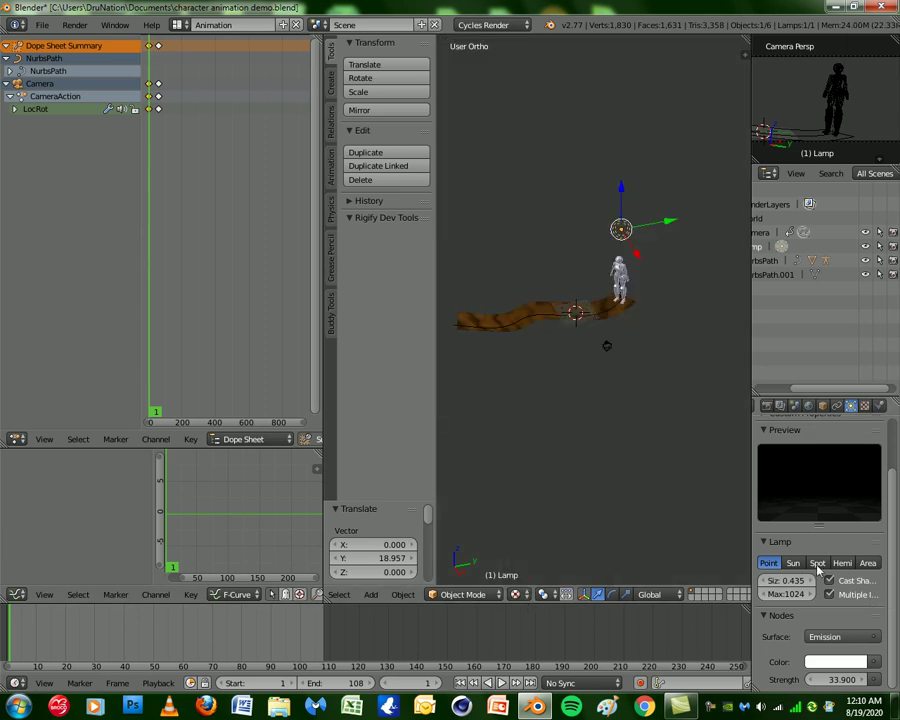
Enlarge the Point lamp size to 1.580 and show the viewport sidebar
left_click_drag(786, 581, 800, 582)
key("n")
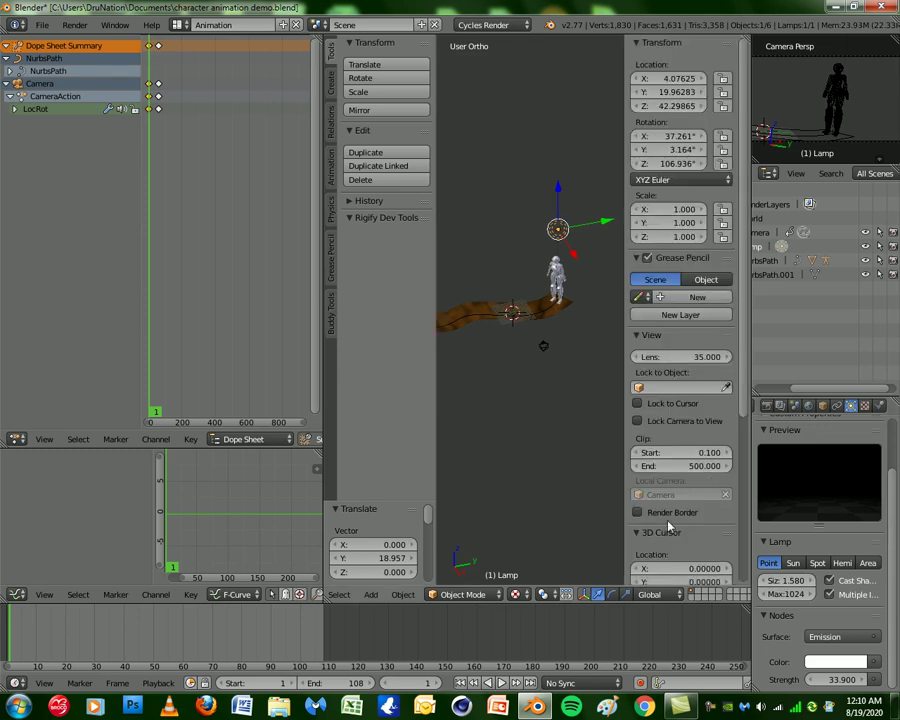
scroll(672, 526, "down", 5)
scroll(669, 527, "down", 3)
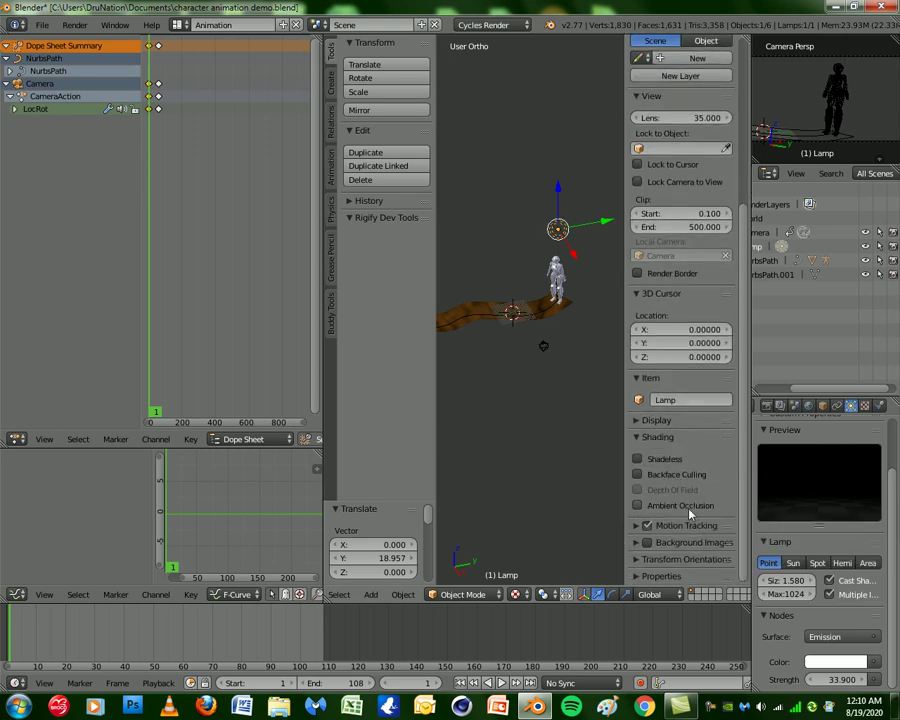
Expand the sidebar's Properties and Display sections, then collapse Display again
left_click(632, 577)
scroll(638, 521, "down", 2)
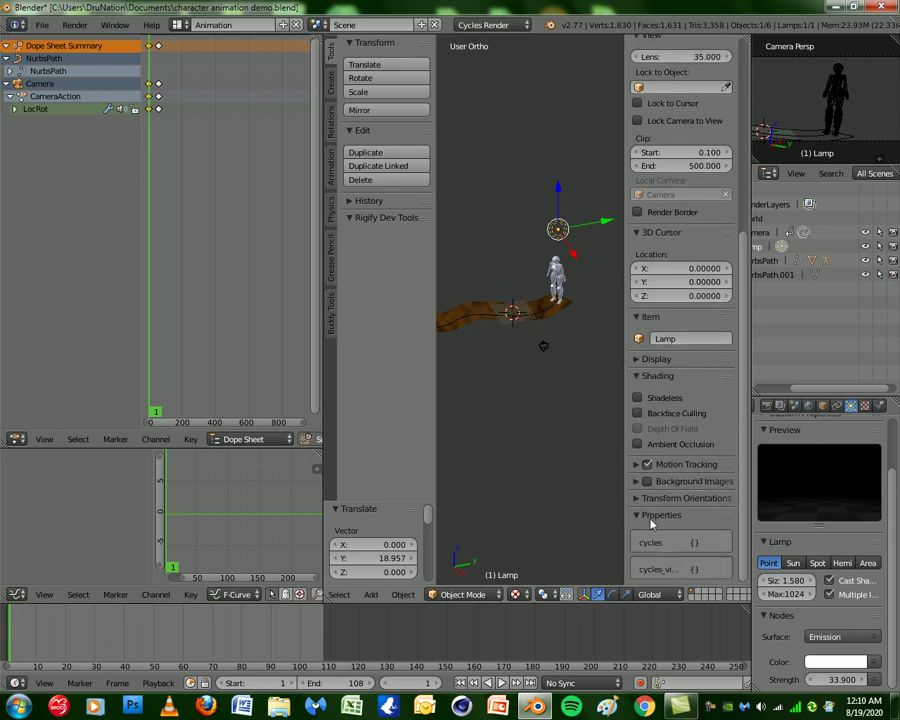
scroll(640, 512, "up", 3)
scroll(642, 505, "up", 2)
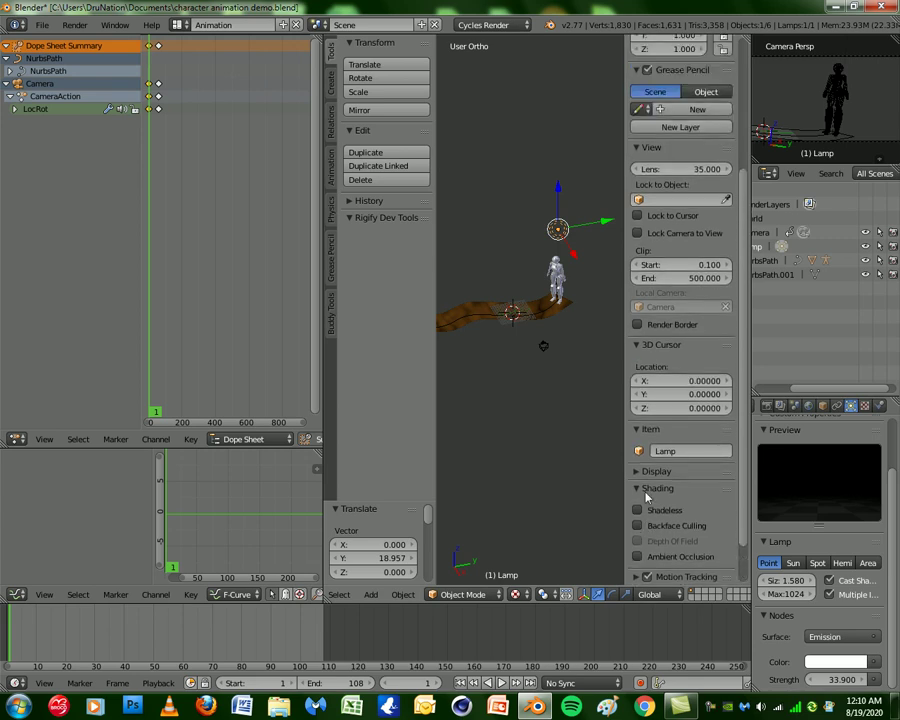
scroll(645, 498, "up", 1)
scroll(643, 497, "up", 3)
scroll(640, 499, "down", 2)
scroll(636, 501, "down", 2)
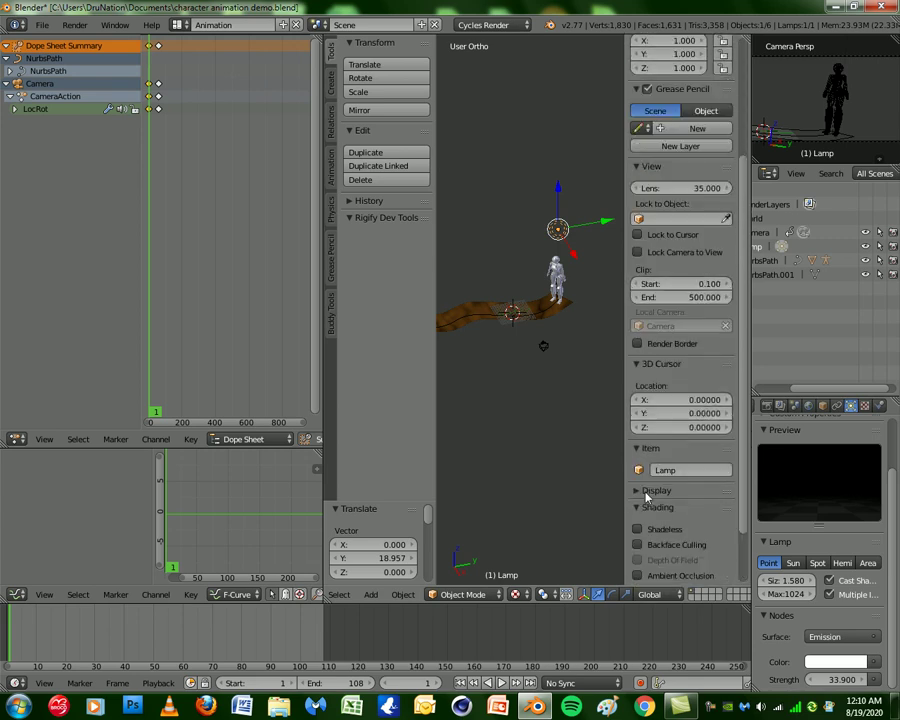
left_click(641, 493)
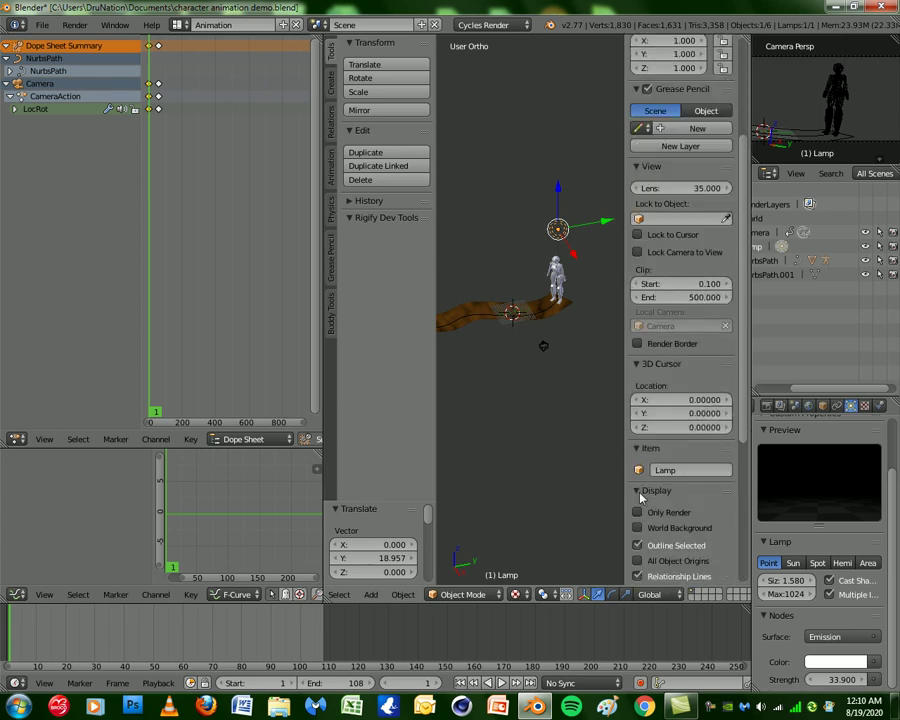
scroll(641, 497, "down", 1)
scroll(642, 497, "up", 1)
left_click(641, 491)
Change the lamp to Spot, then Sun, and lower its Strength to 7.300
key("n")
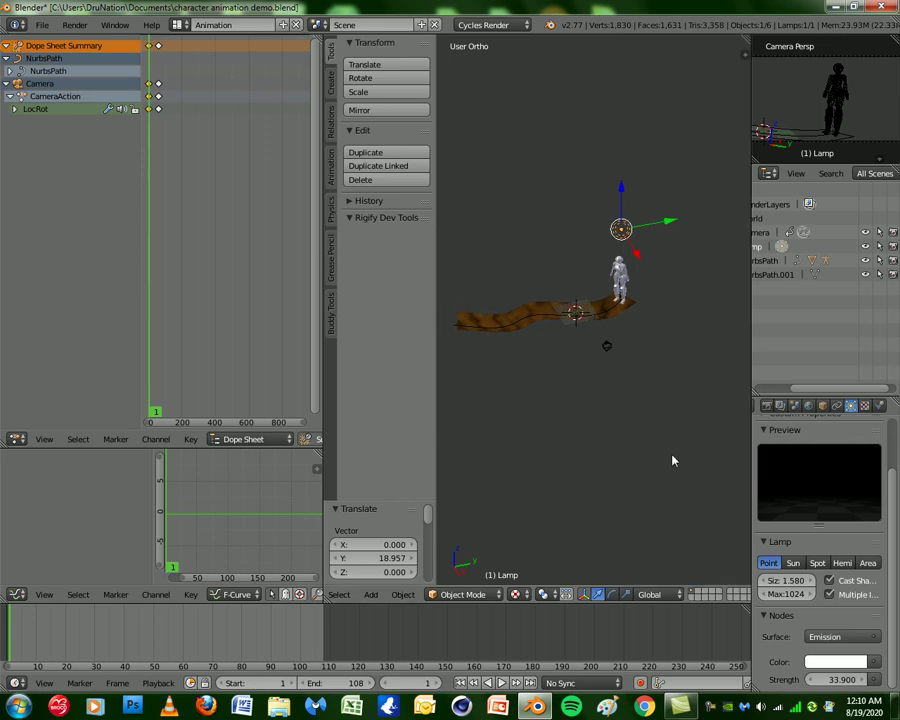
middle_click_drag(658, 384, 663, 372)
scroll(645, 398, "up", 2)
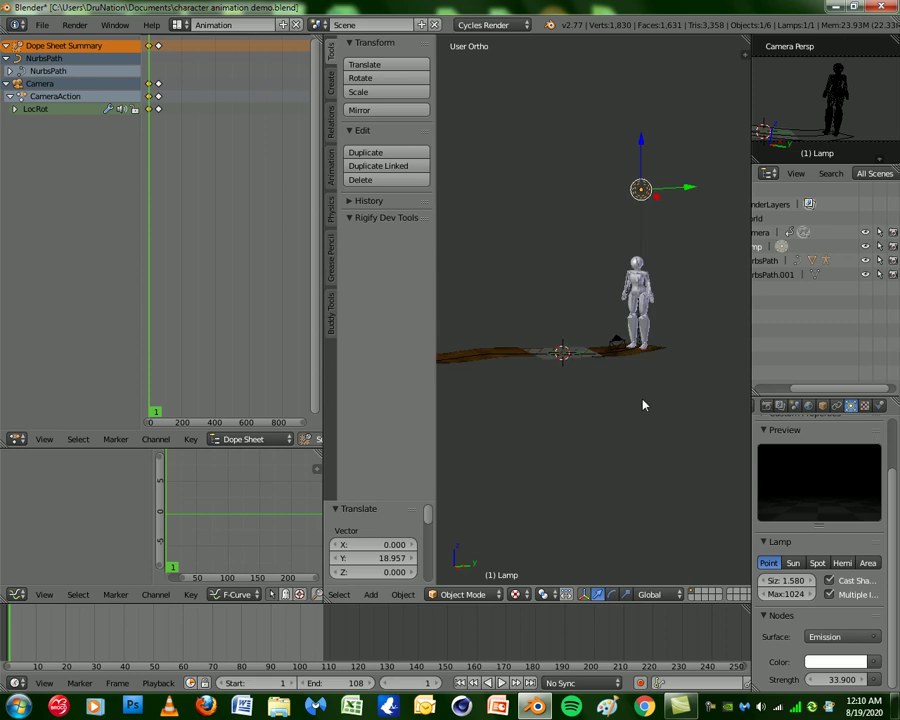
left_click(817, 563)
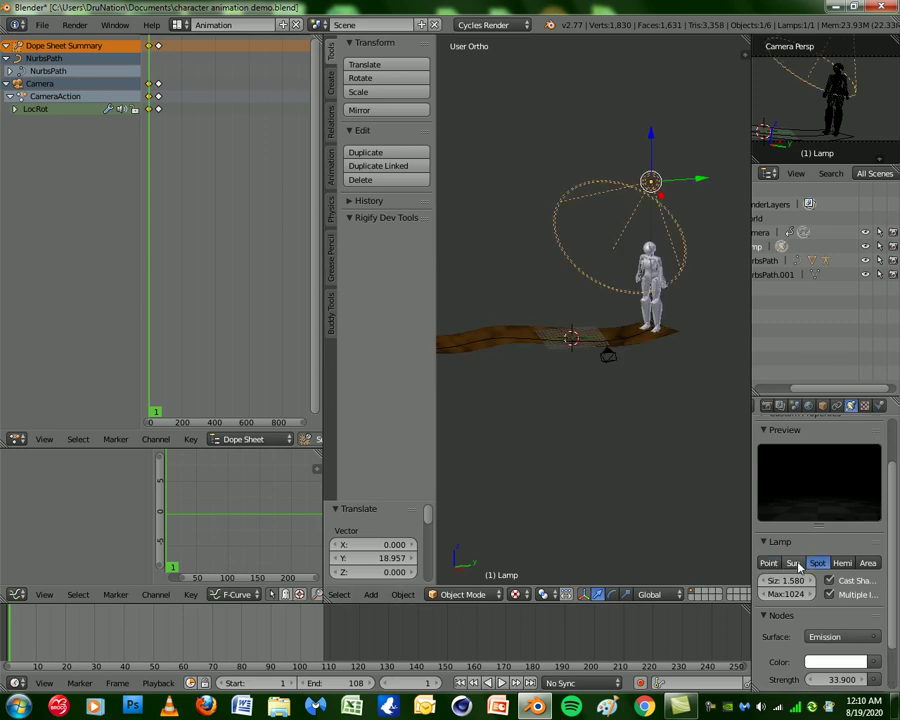
left_click(797, 564)
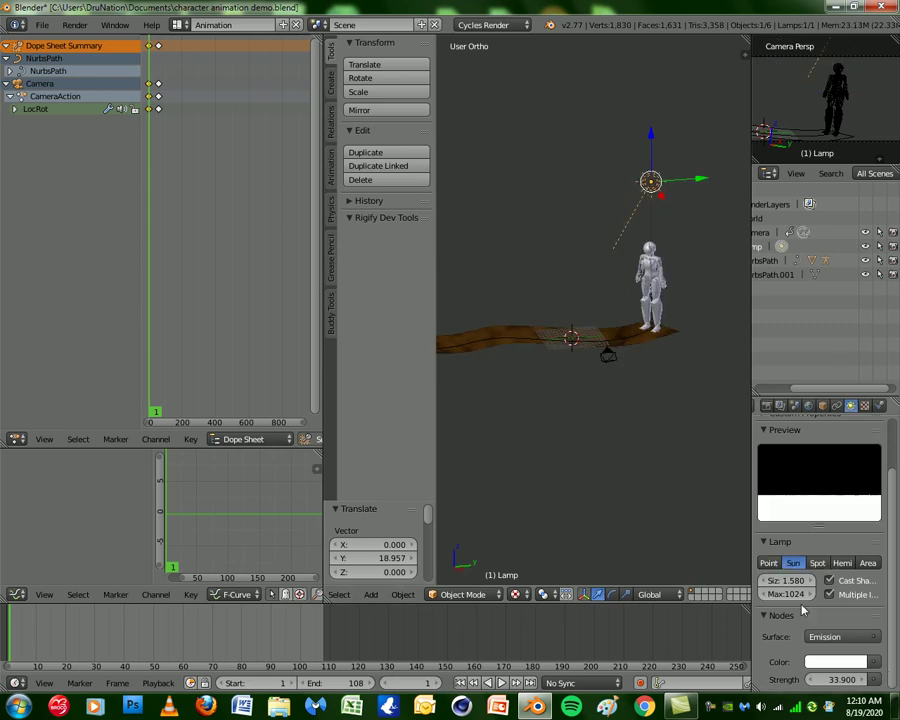
mouse_move(836, 679)
left_mouse_down()
mouse_move(800, 679)
mouse_move(852, 679)
left_mouse_up()
type("7.300")
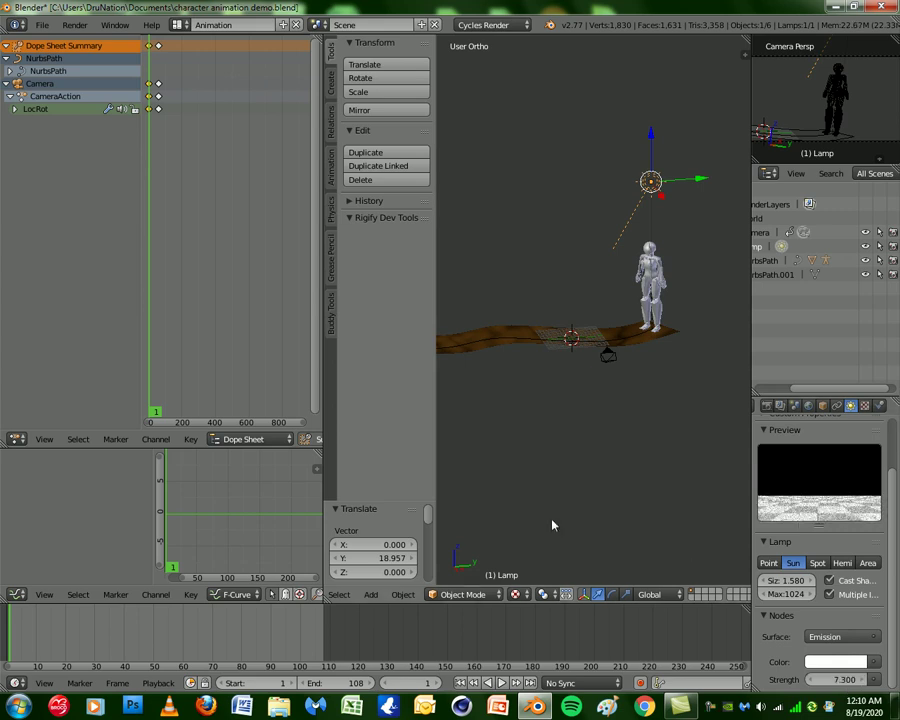
Preview the lit scene in Rendered shading, leaving the lamp shader as Emission
left_click(516, 594)
left_click(532, 498)
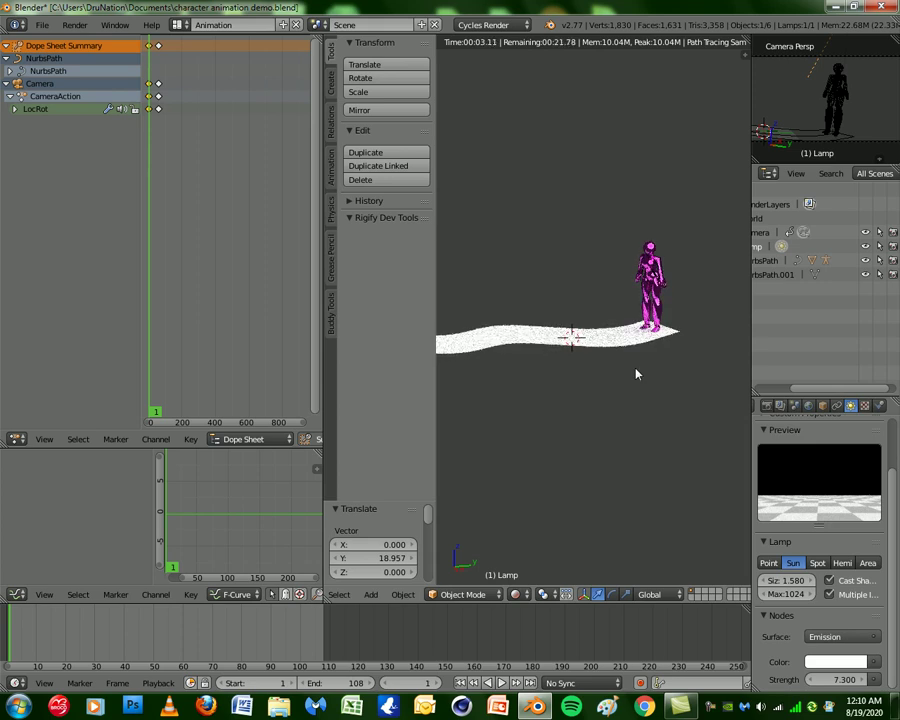
left_click(516, 594)
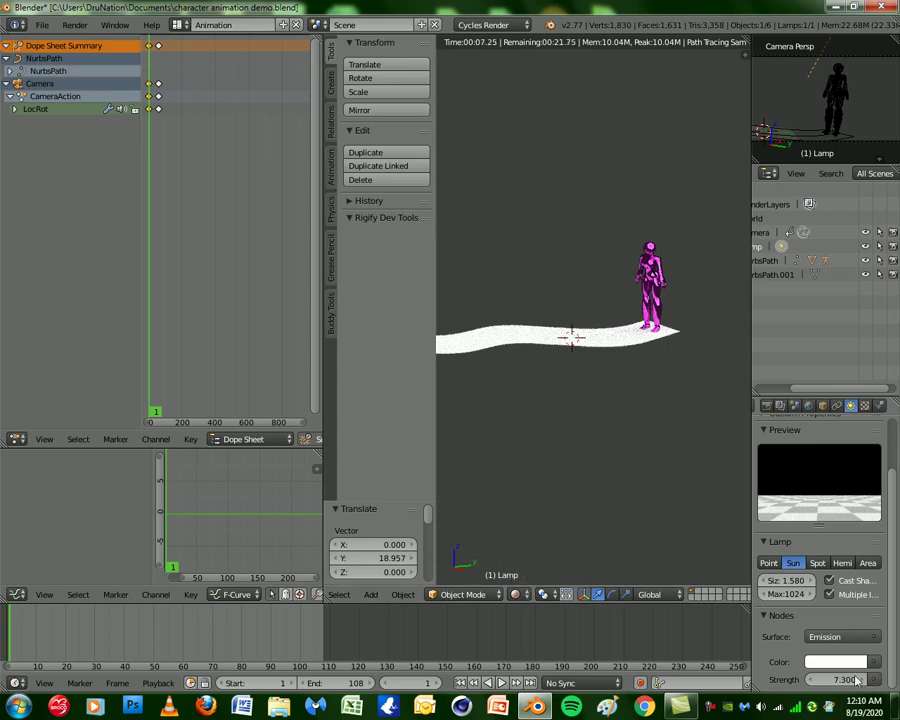
left_click(842, 638)
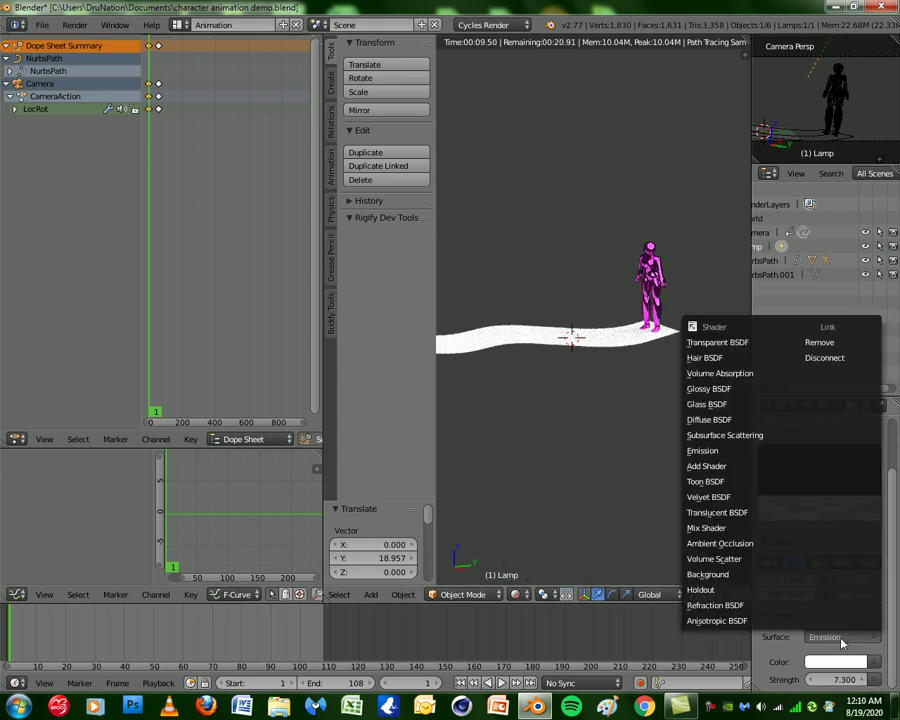
left_click(842, 642)
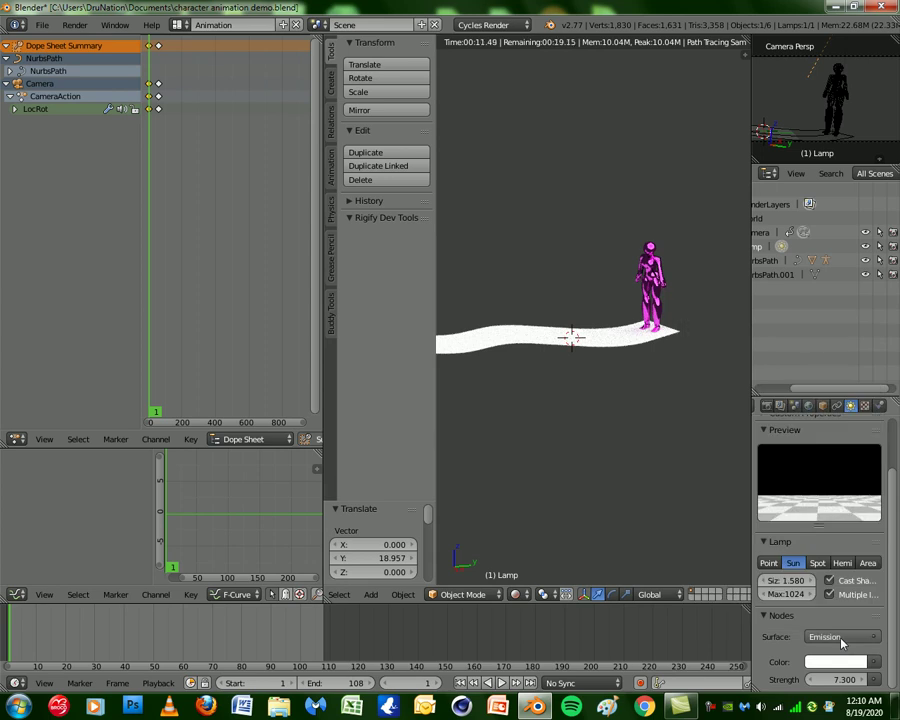
Try the lamp as an Area light, then settle on Hemi
left_click(868, 563)
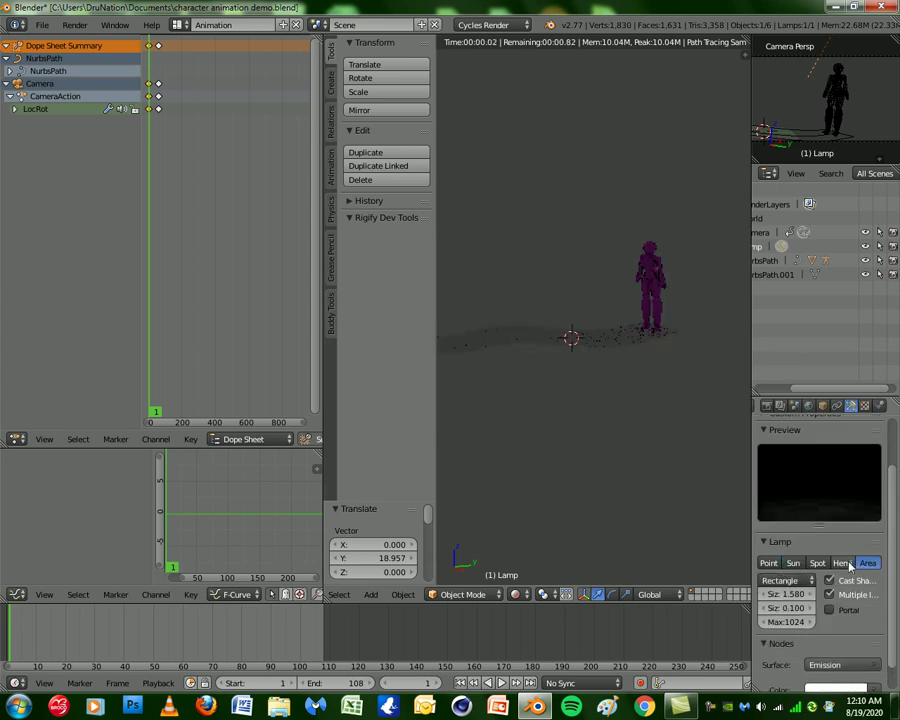
left_click(845, 563)
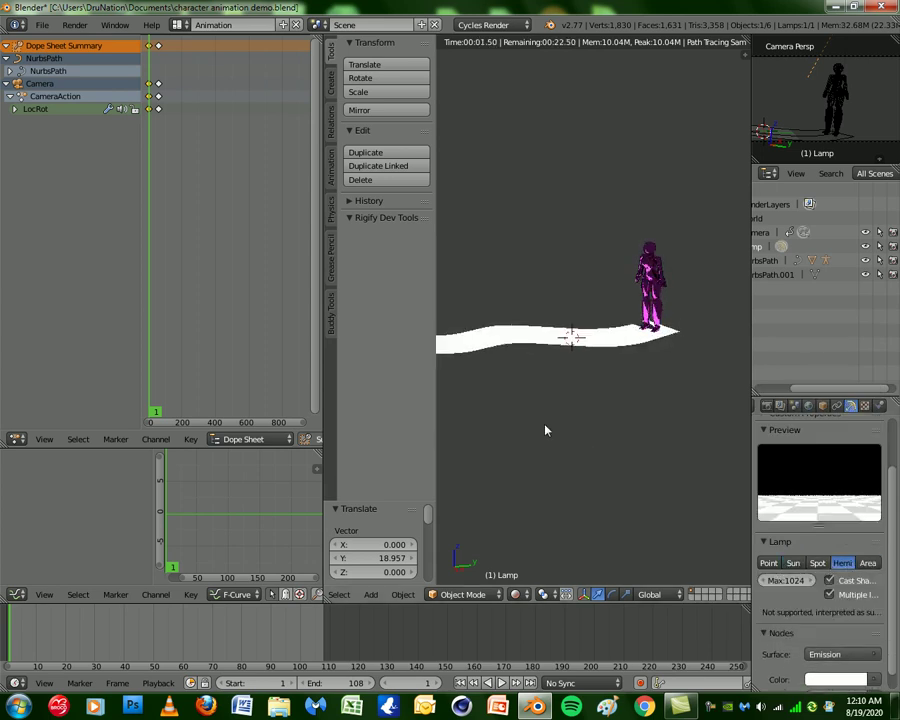
scroll(545, 430, "down", 3)
scroll(545, 430, "up", 2)
Return the viewport from Rendered to Texture shading, showing the brown floor
left_click(524, 598)
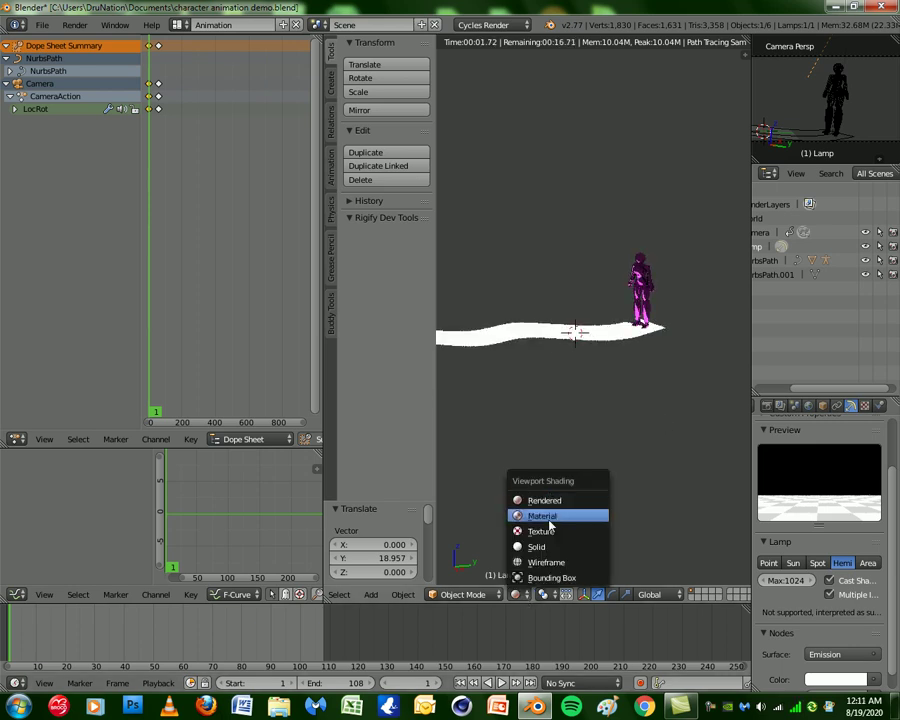
left_click(540, 526)
scroll(660, 465, "down", 3)
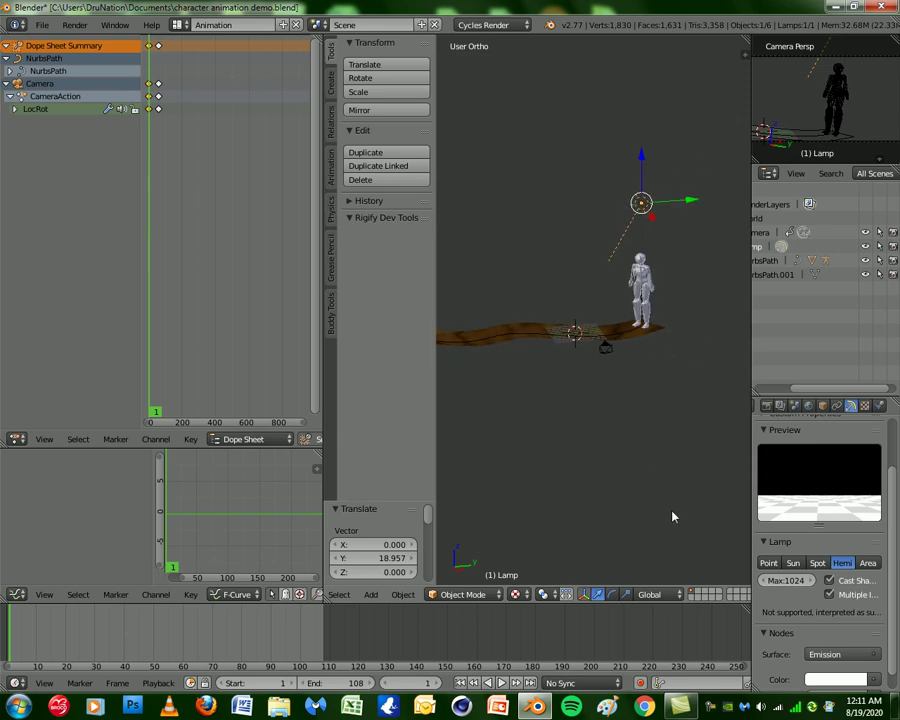